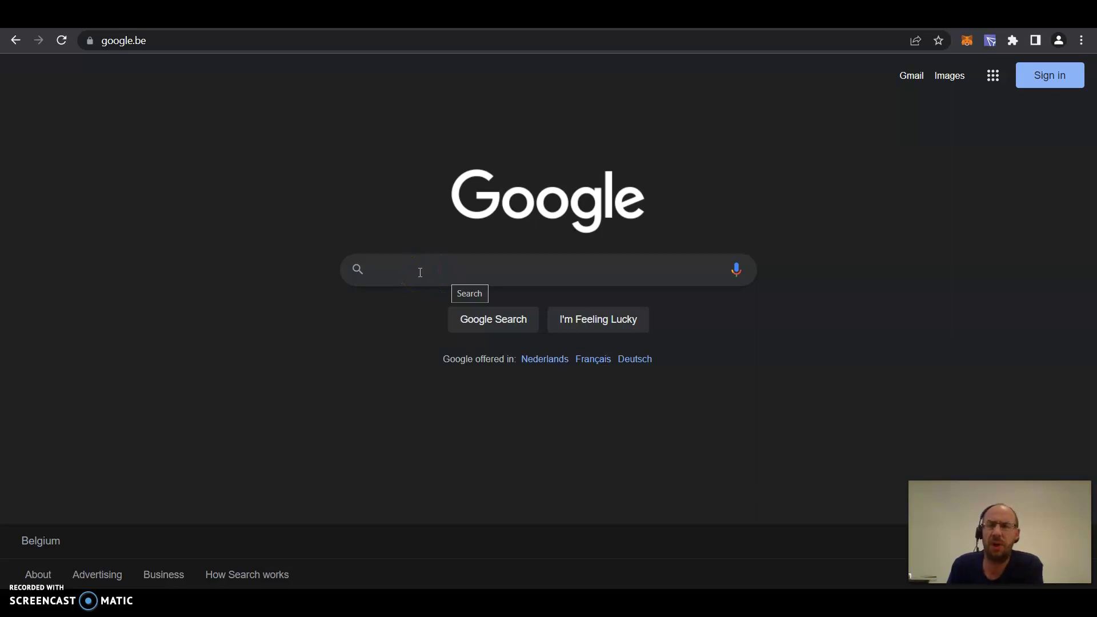
# - Replace the Google homepage with kuswap.finance in Chrome's address bar and load it
pyautogui.click(362, 42)
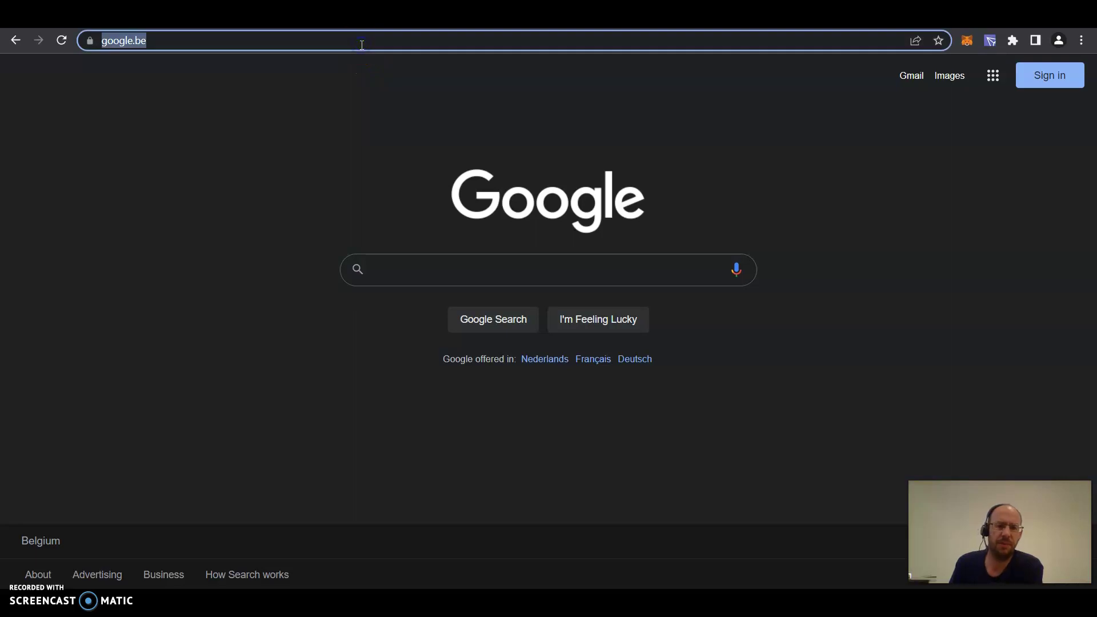
pyautogui.press('End')
pyautogui.write('ku')
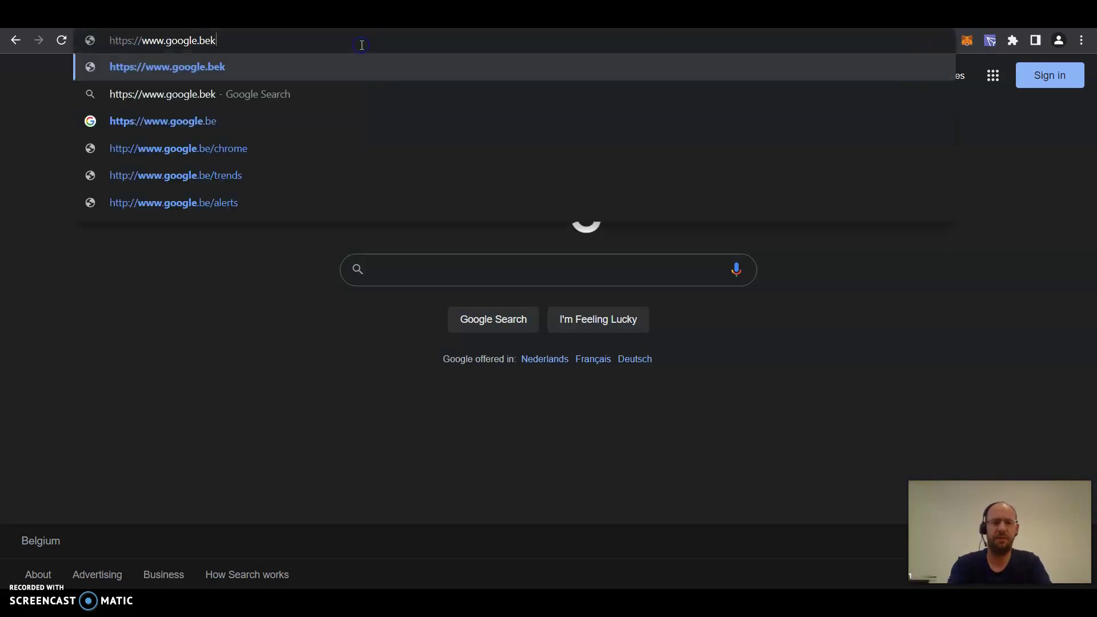
pyautogui.press('BackSpace')
pyautogui.press('BackSpace')
pyautogui.press('BackSpace')
pyautogui.press('BackSpace')
pyautogui.press('BackSpace')
pyautogui.press('BackSpace')
pyautogui.press('BackSpace')
pyautogui.press('BackSpace')
pyautogui.press('BackSpace')
pyautogui.press('BackSpace')
pyautogui.press('BackSpace')
pyautogui.press('BackSpace')
pyautogui.press('BackSpace')
pyautogui.press('BackSpace')
pyautogui.press('BackSpace')
pyautogui.press('BackSpace')
pyautogui.press('BackSpace')
pyautogui.press('BackSpace')
pyautogui.press('BackSpace')
pyautogui.press('BackSpace')
pyautogui.press('BackSpace')
pyautogui.write('k')
pyautogui.press('Return')
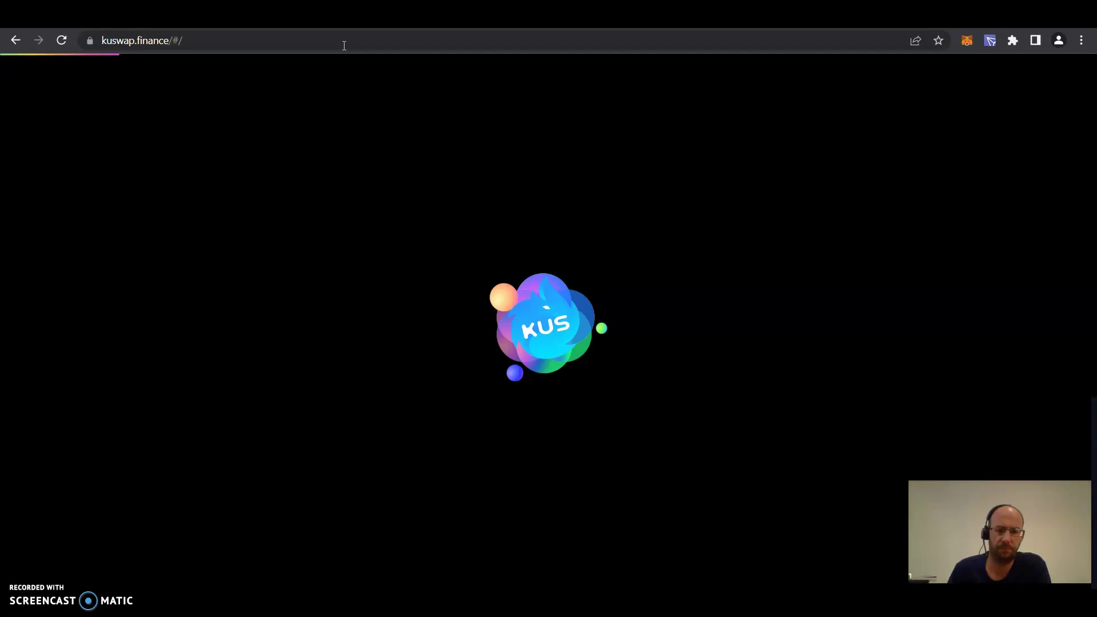
# - Reload kuswap.finance and open the Bridge page listing BUSD to KCC, BNB to KCC and ERC20 options
pyautogui.click(344, 46)
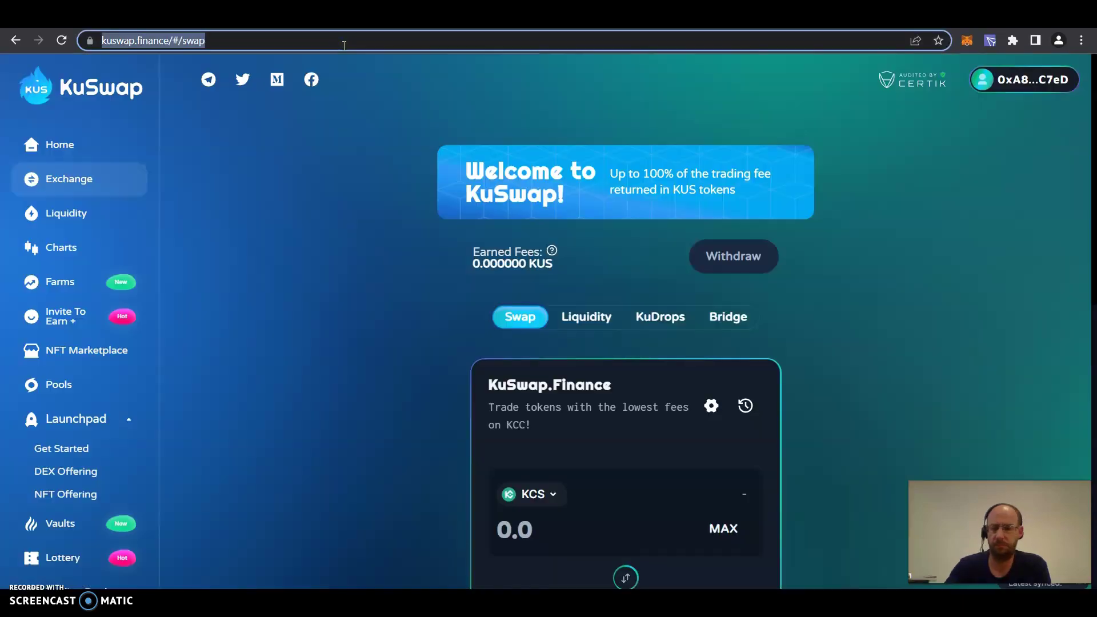
pyautogui.press('Return')
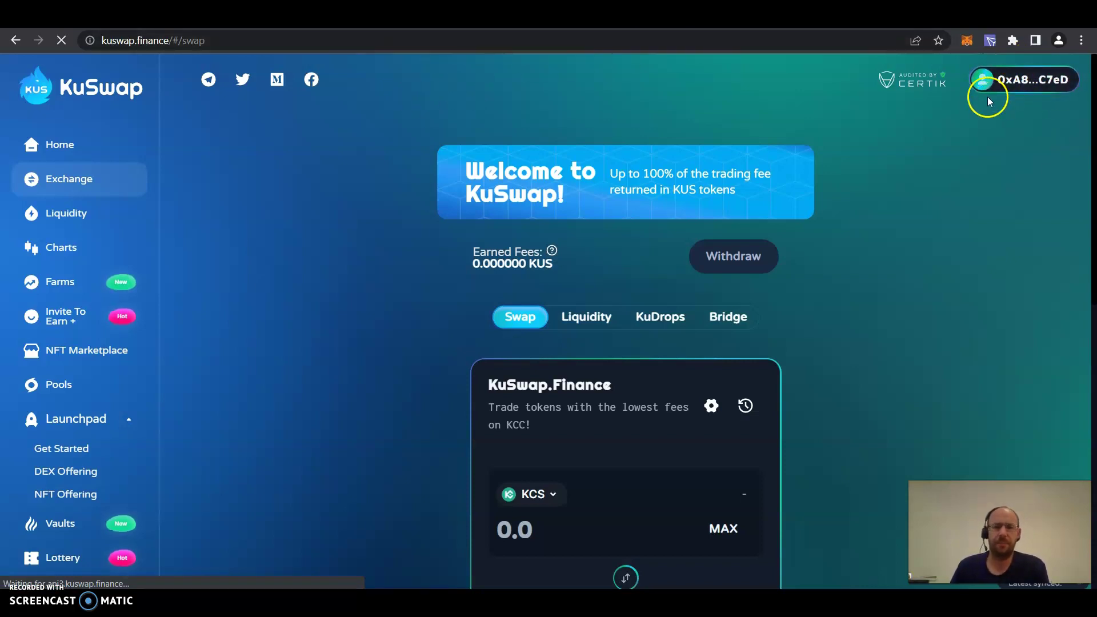
pyautogui.click(725, 313)
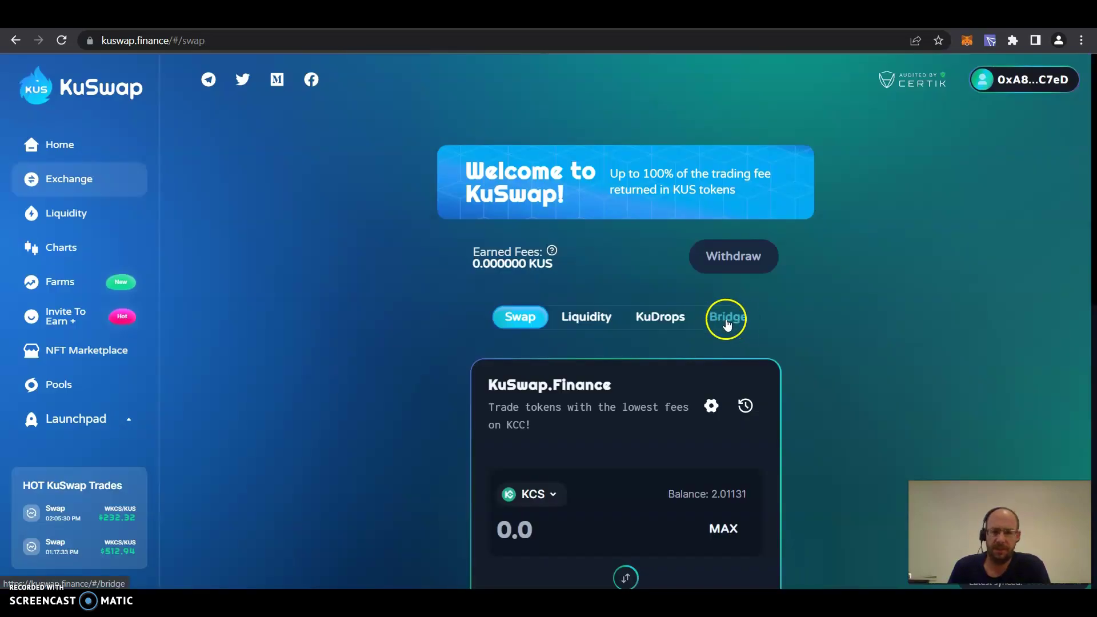
pyautogui.click(726, 323)
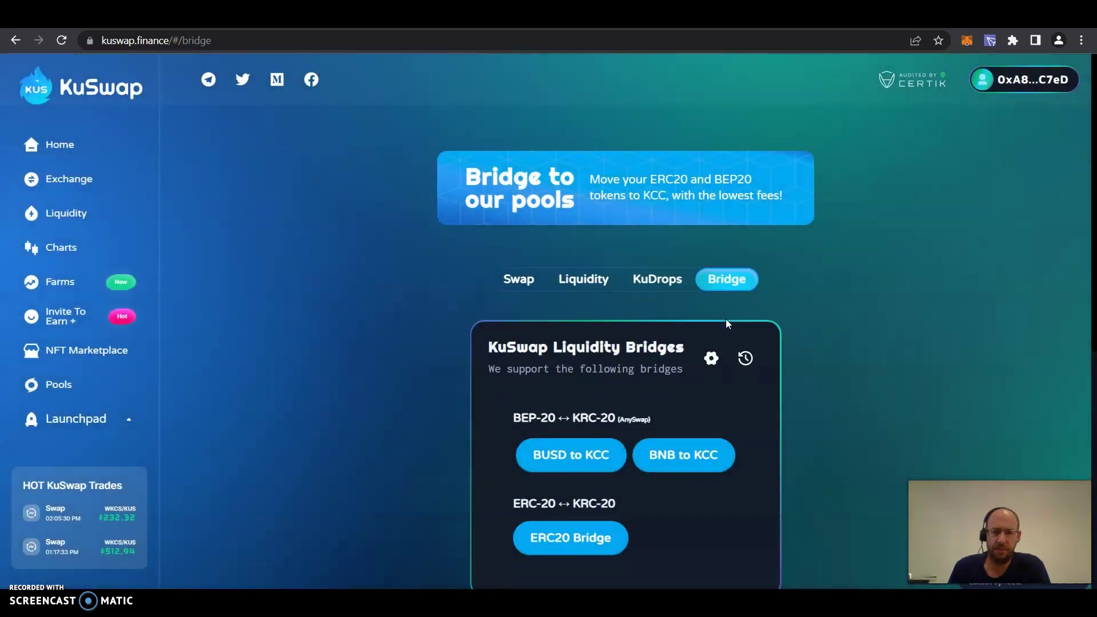
pyautogui.scroll(-3, 725, 324)
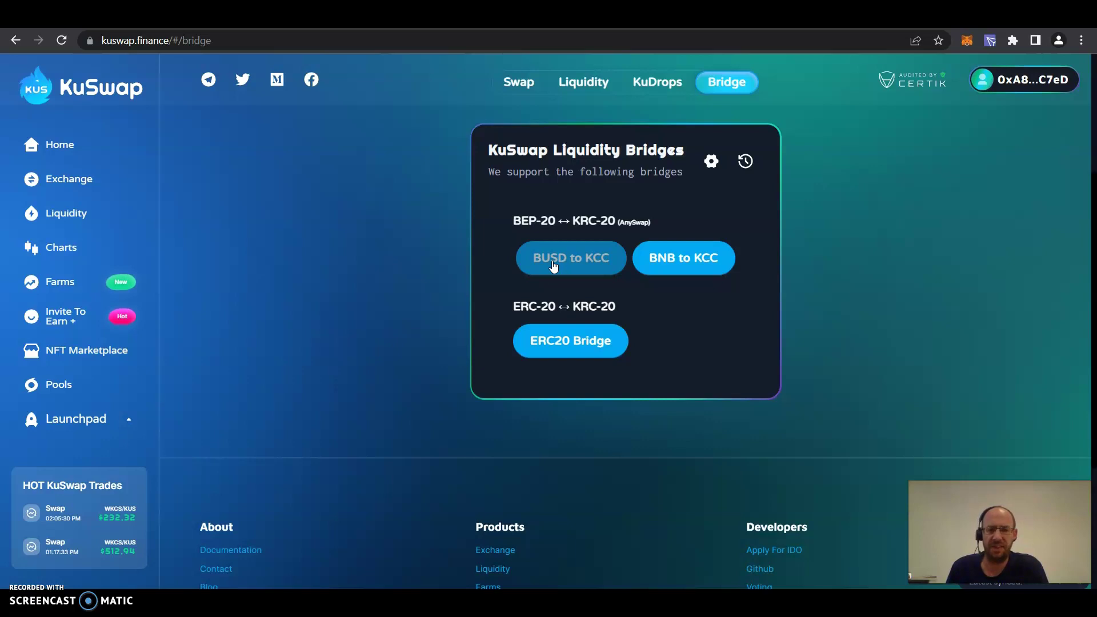
# - Start the BUSD to KCC bridge, enter a 15 BUSD deposit, and begin the CrossChain Deposit
pyautogui.click(553, 268)
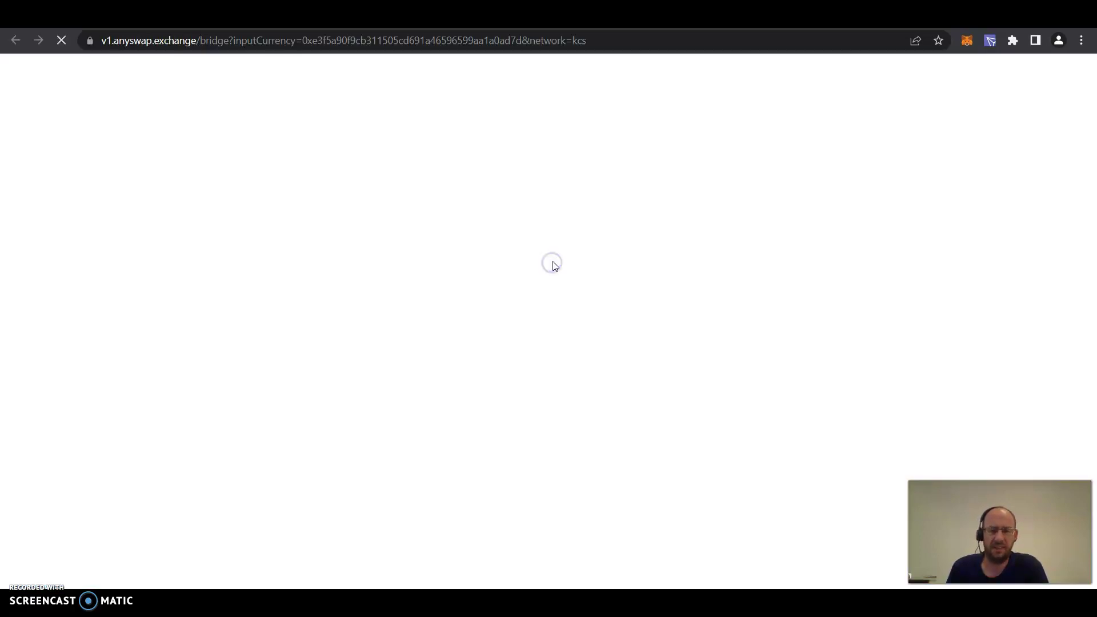
pyautogui.click(525, 262)
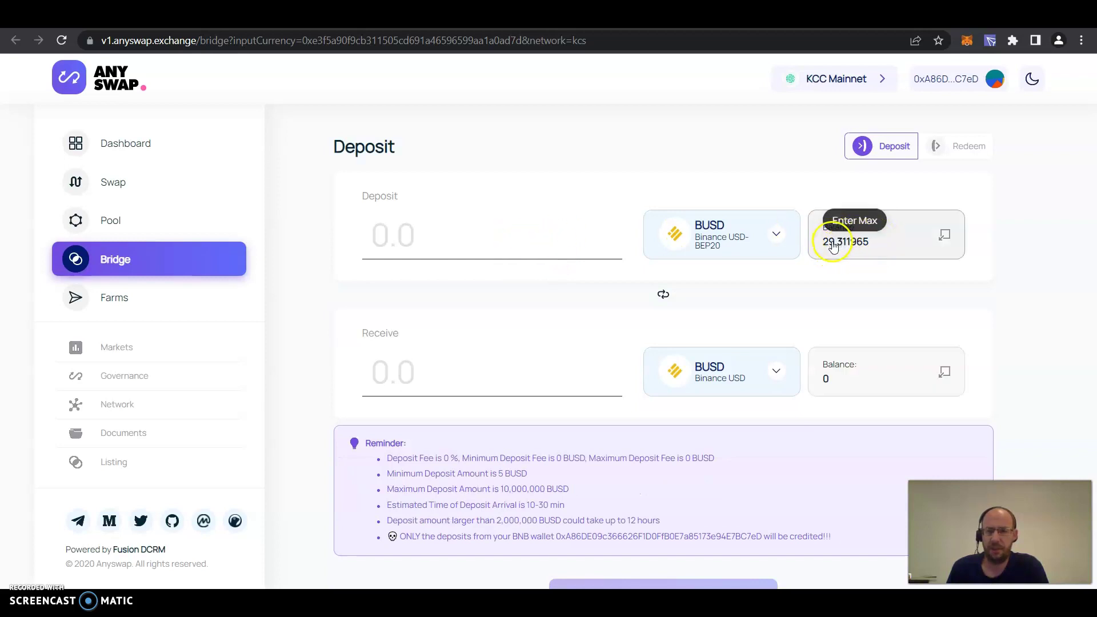
pyautogui.click(508, 245)
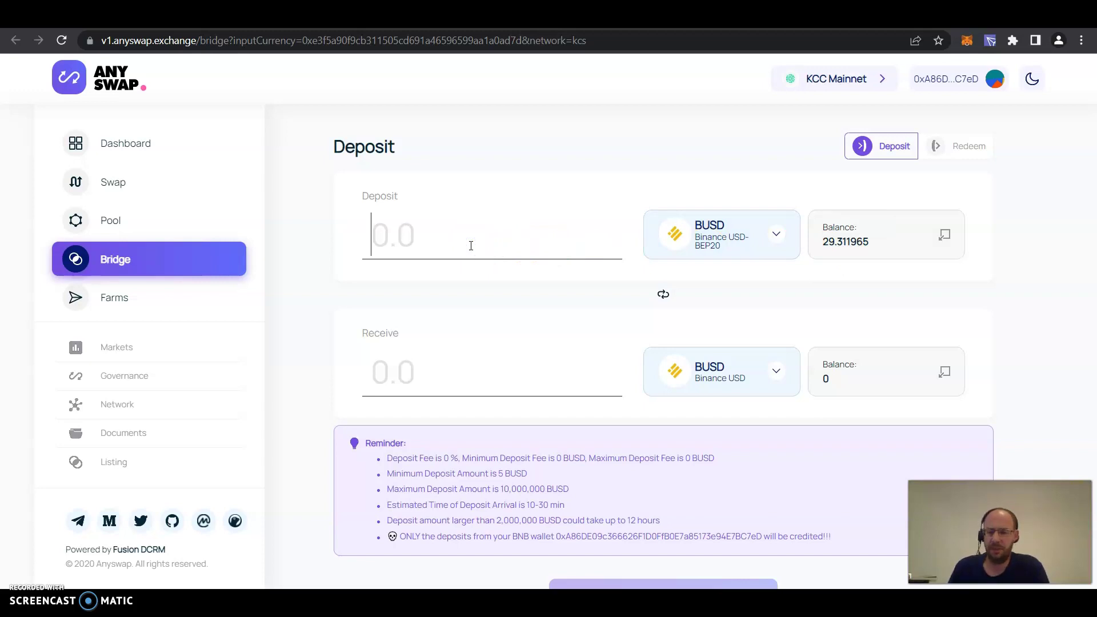
pyautogui.click(483, 265)
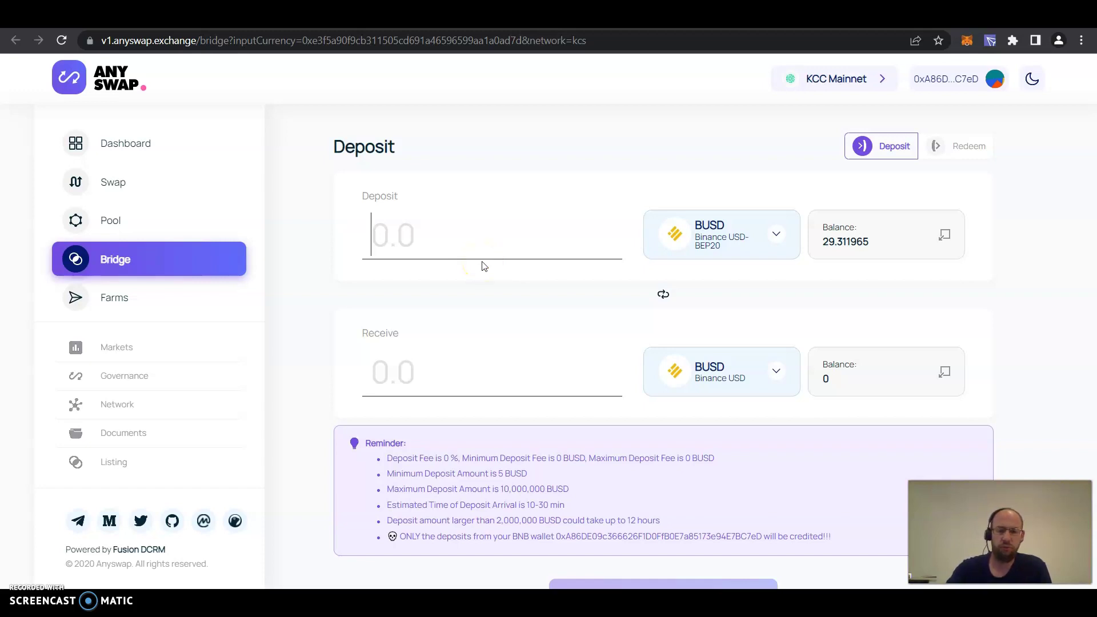
pyautogui.write('15')
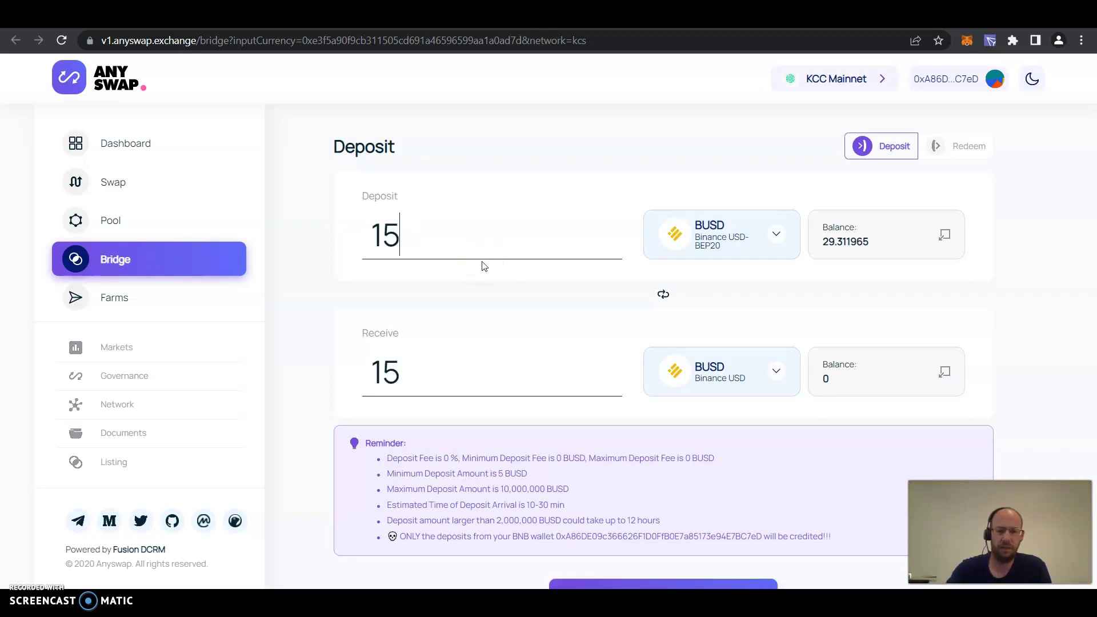
pyautogui.click(494, 276)
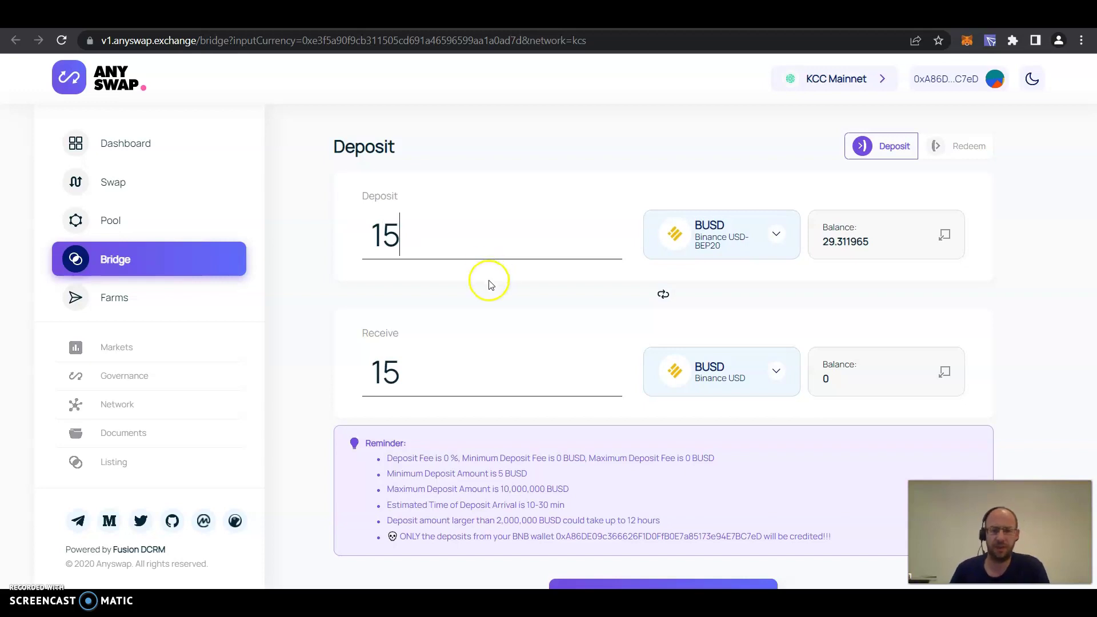
pyautogui.scroll(-1, 496, 278)
pyautogui.click(377, 162)
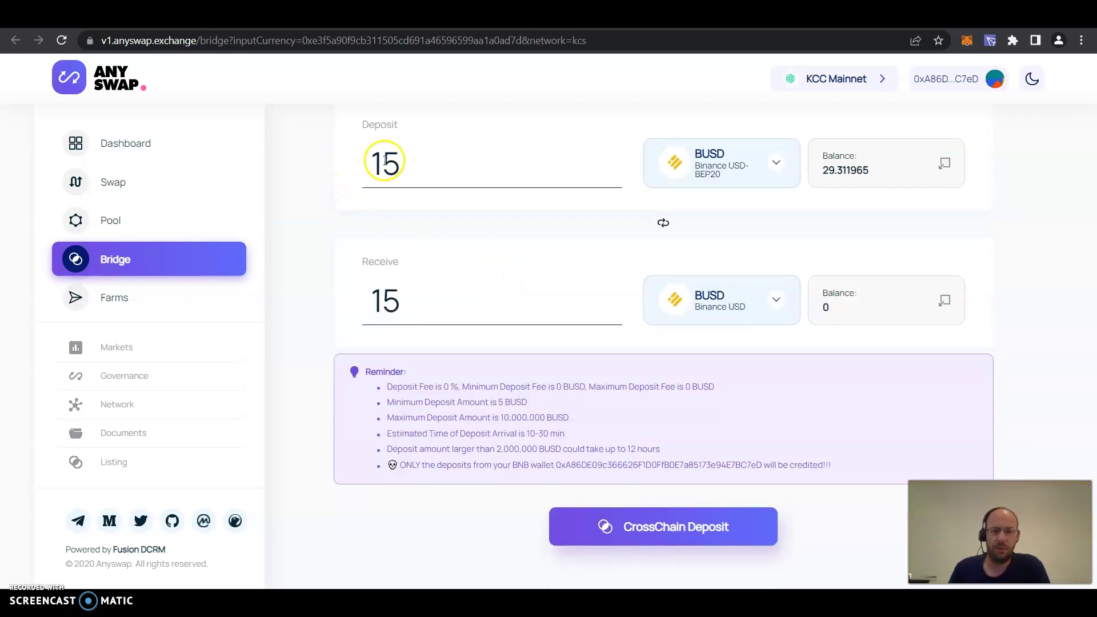
pyautogui.click(644, 532)
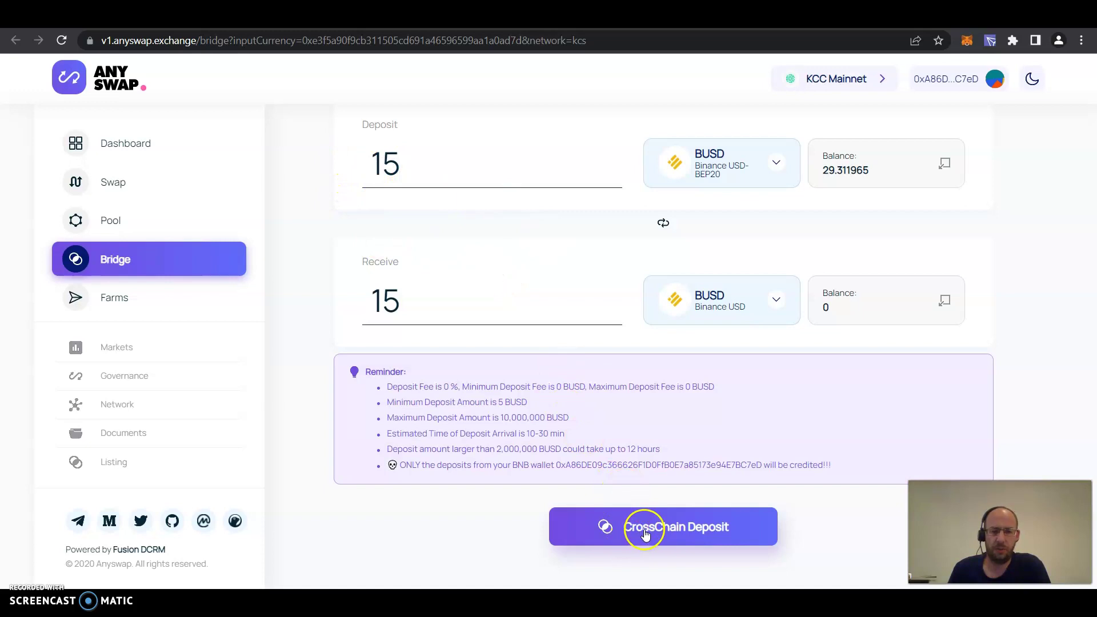
# - Confirm the 15 BUSD deposit and sign it in MetaMask, dropping the BUSD balance to 14.311965
pyautogui.click(643, 528)
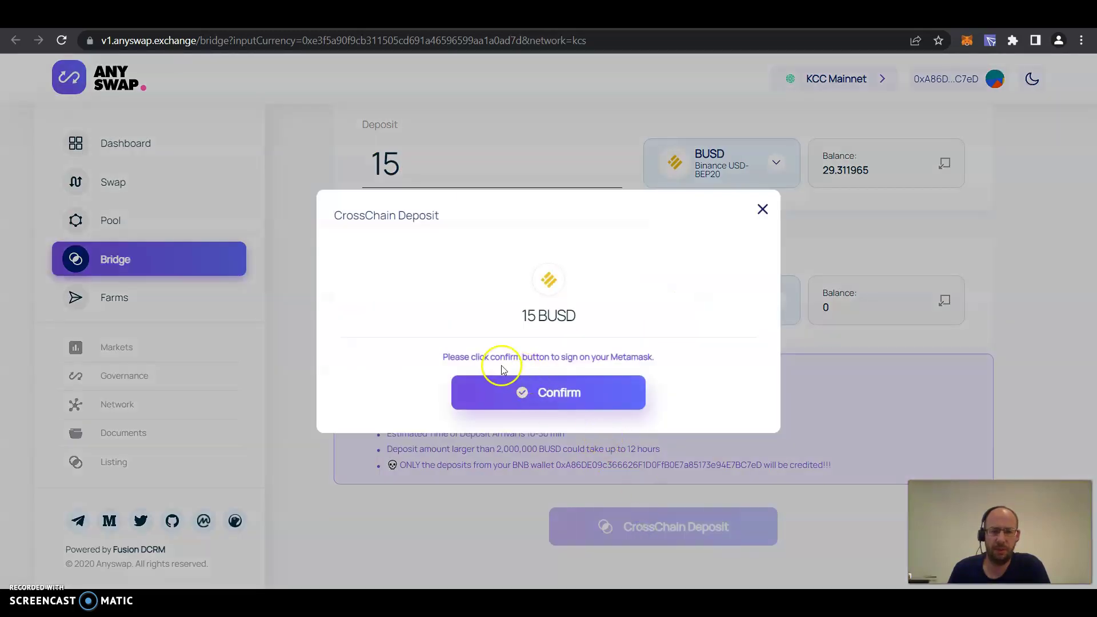
pyautogui.click(500, 393)
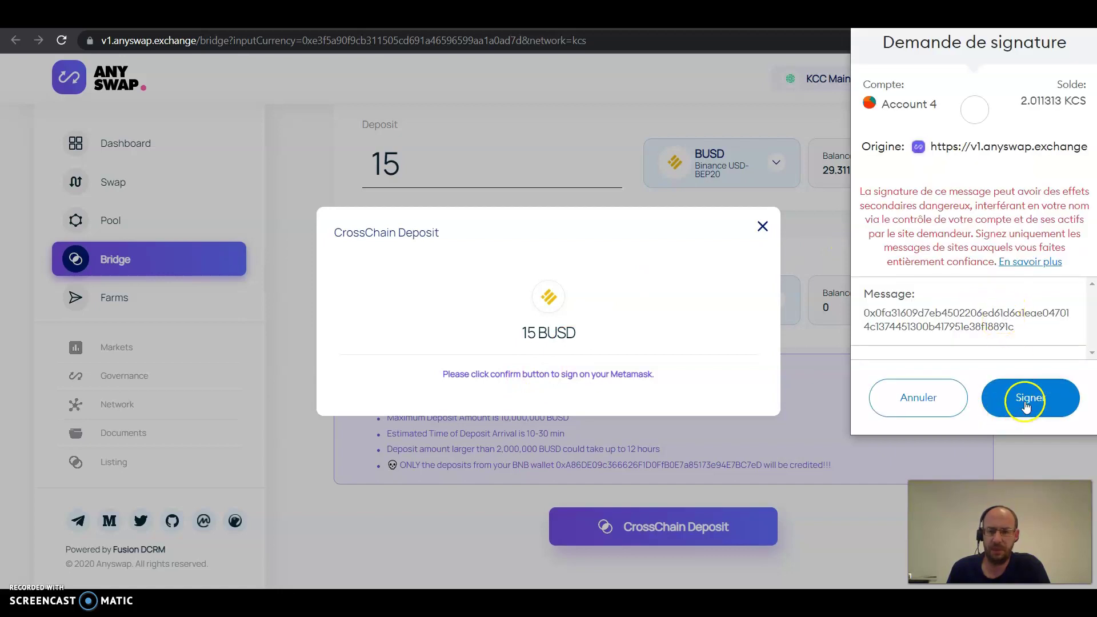
pyautogui.click(1025, 406)
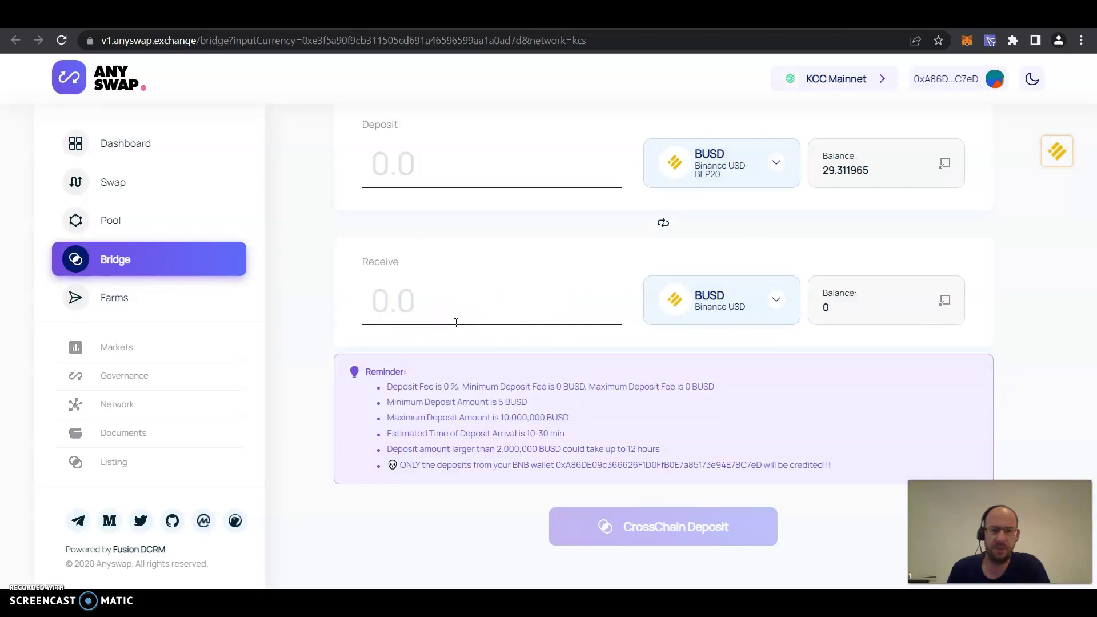
pyautogui.click(458, 326)
pyautogui.click(413, 419)
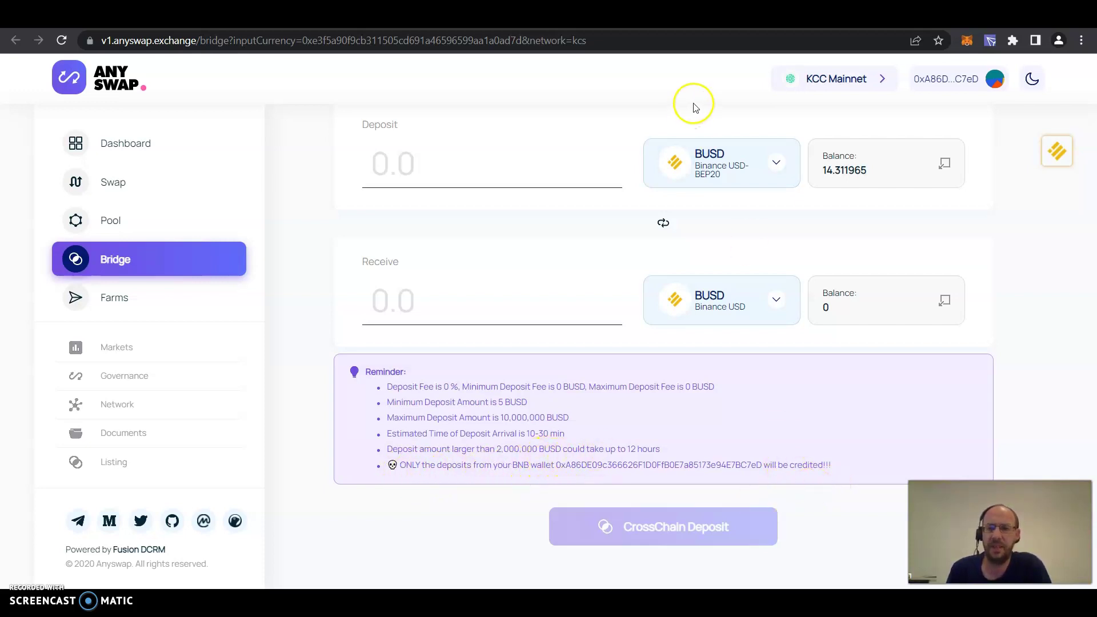
pyautogui.hotkey('ctrl', 'Tab')
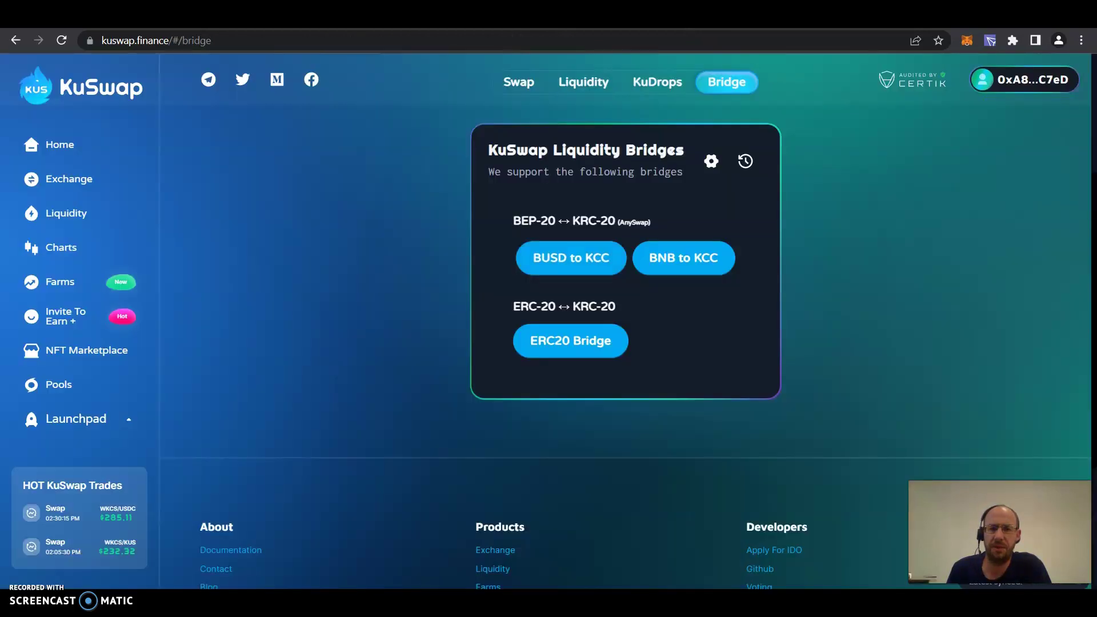
pyautogui.click(967, 41)
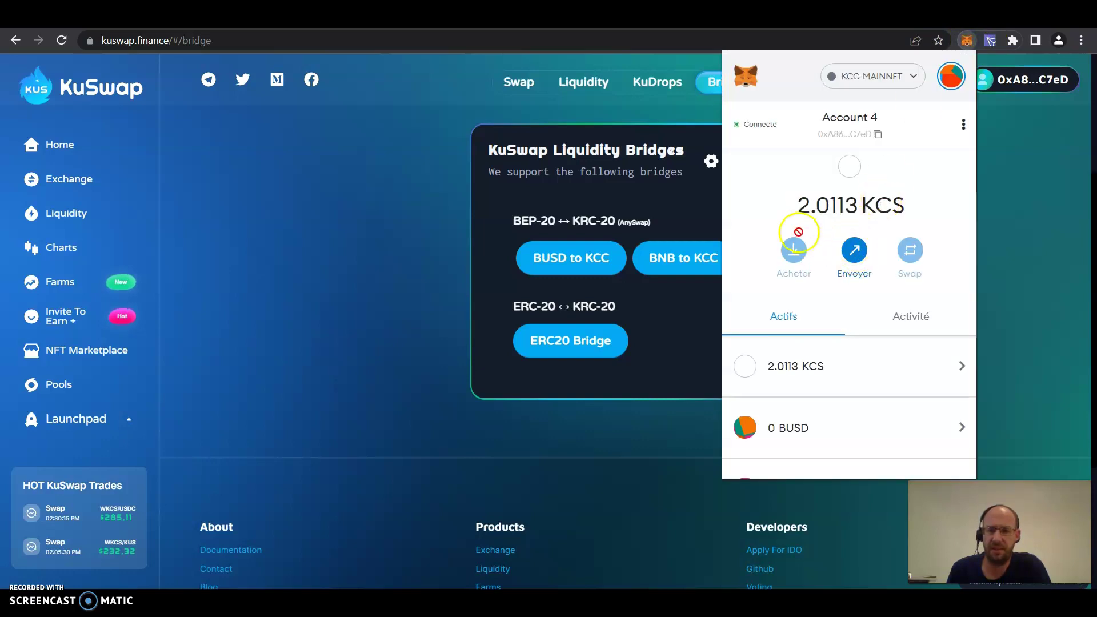
pyautogui.moveTo(791, 204)
pyautogui.mouseDown()
pyautogui.moveTo(906, 212)
pyautogui.moveTo(828, 240)
pyautogui.moveTo(803, 233)
pyautogui.moveTo(800, 200)
pyautogui.moveTo(868, 201)
pyautogui.moveTo(701, 249)
pyautogui.moveTo(802, 203)
pyautogui.moveTo(771, 201)
pyautogui.mouseUp()
pyautogui.scroll(-3, 777, 211)
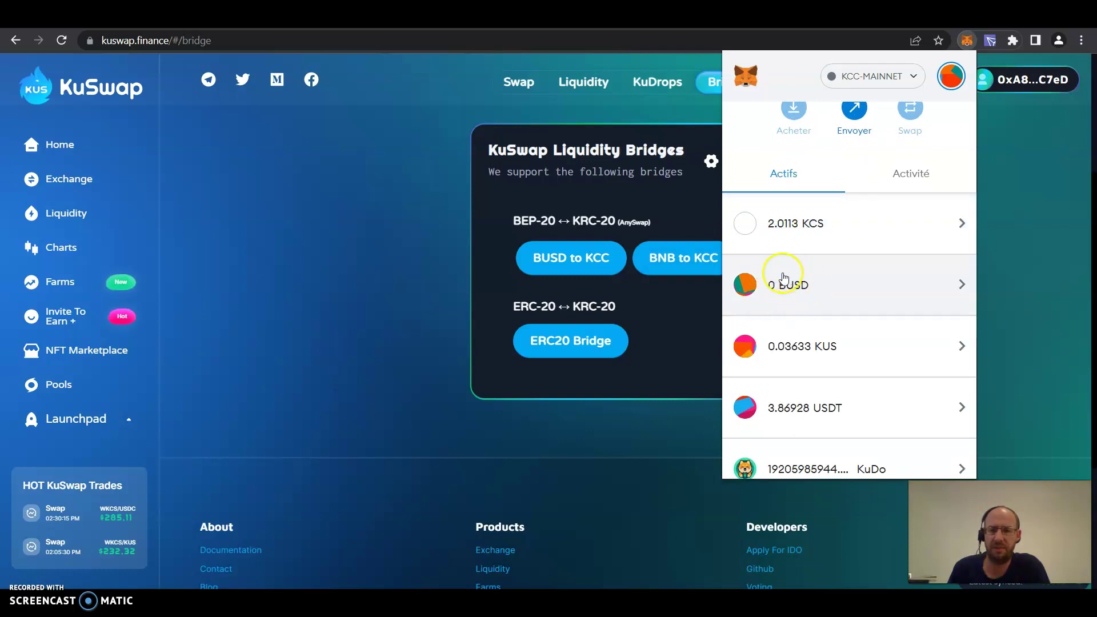
pyautogui.click(426, 282)
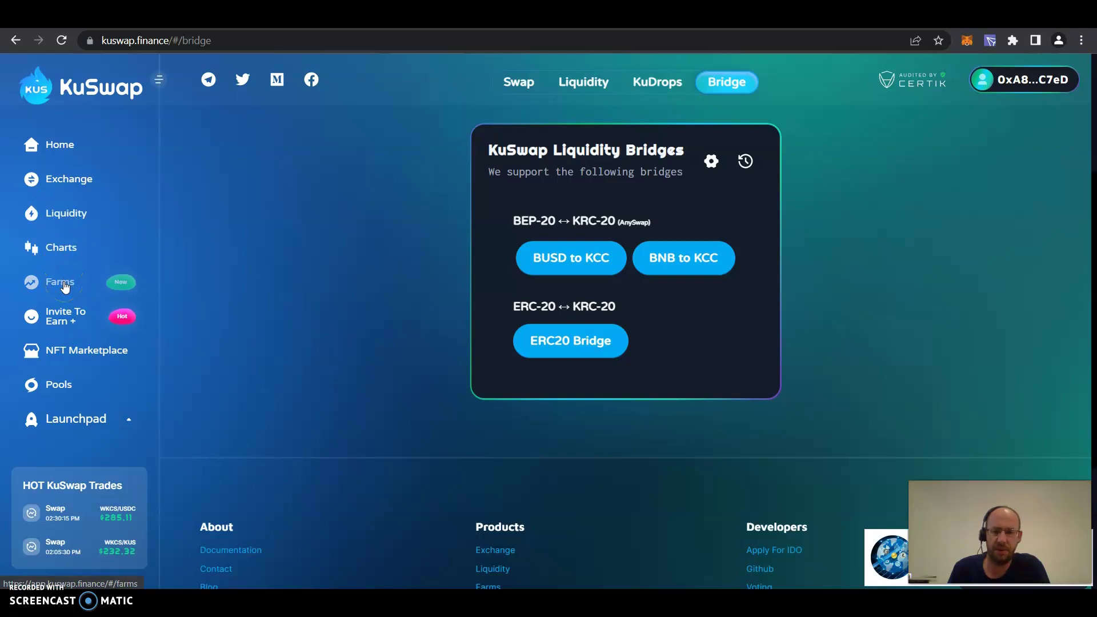
# - Open Farms V2 and review the USDT-KUS LP farm: 130.78% APR, 232.5216 LP staked, 26.904 KUS earned
pyautogui.click(64, 285)
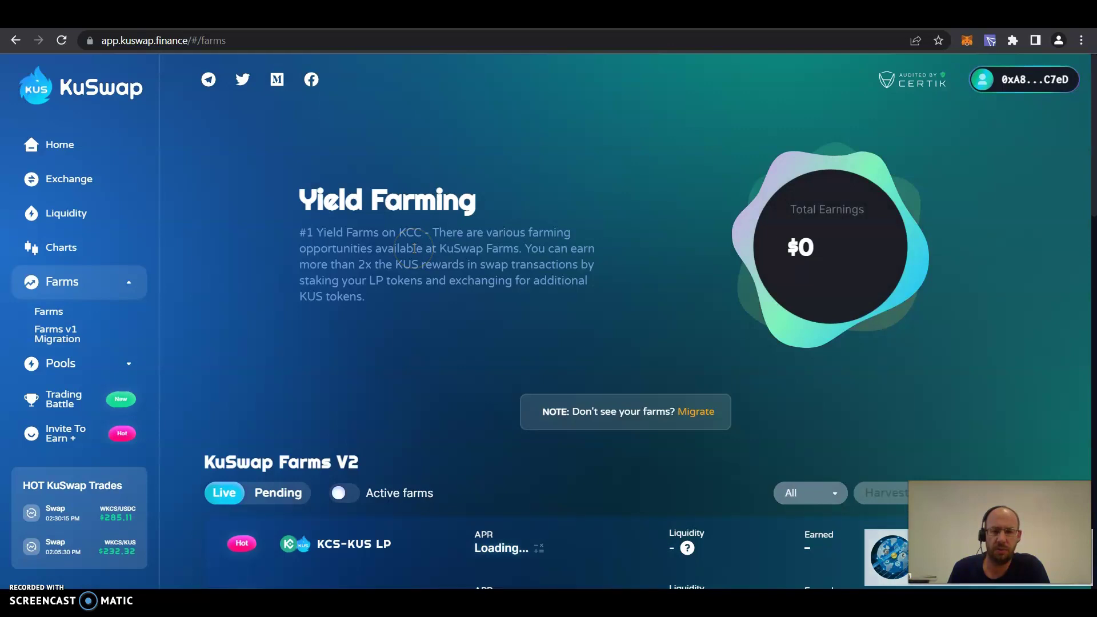
pyautogui.scroll(-4, 414, 249)
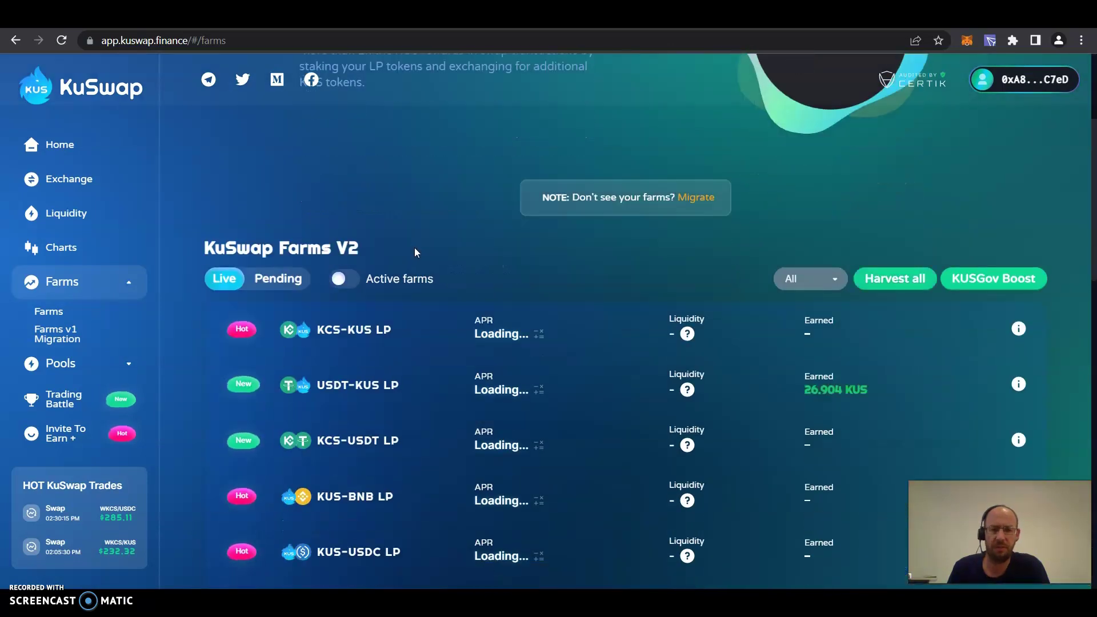
pyautogui.moveTo(337, 389)
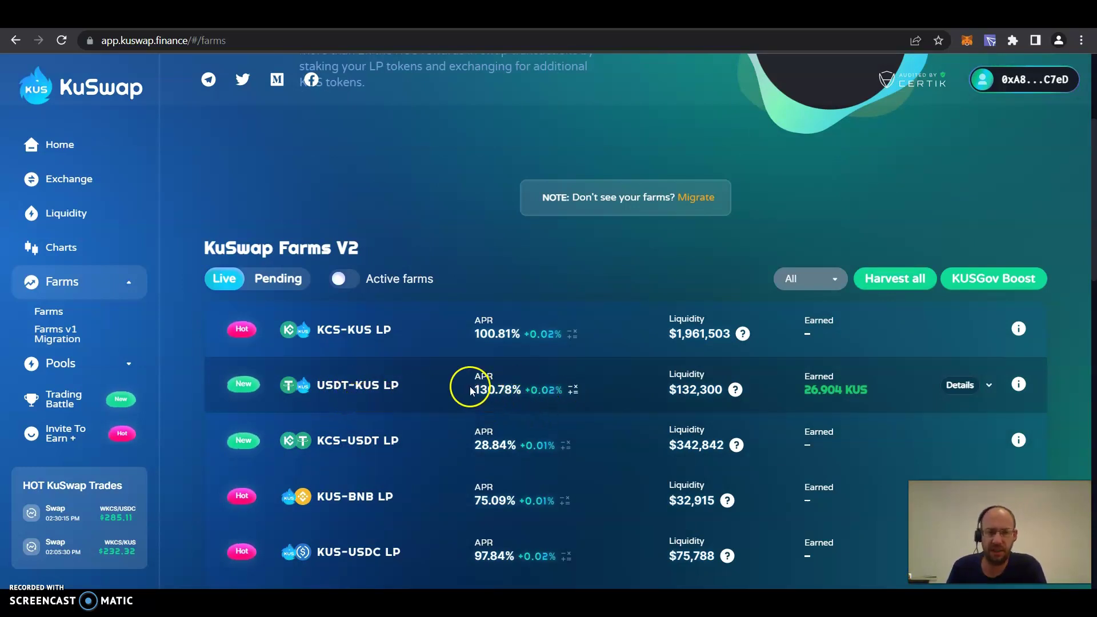
pyautogui.moveTo(470, 391); pyautogui.dragTo(539, 393)
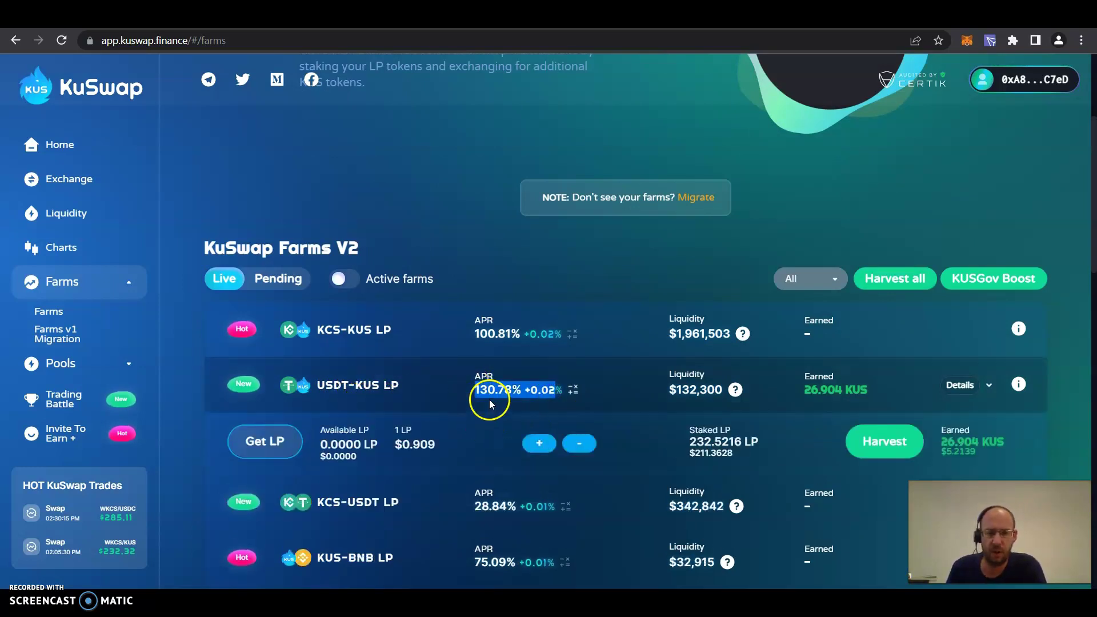
pyautogui.click(557, 389)
pyautogui.moveTo(557, 389); pyautogui.dragTo(474, 388)
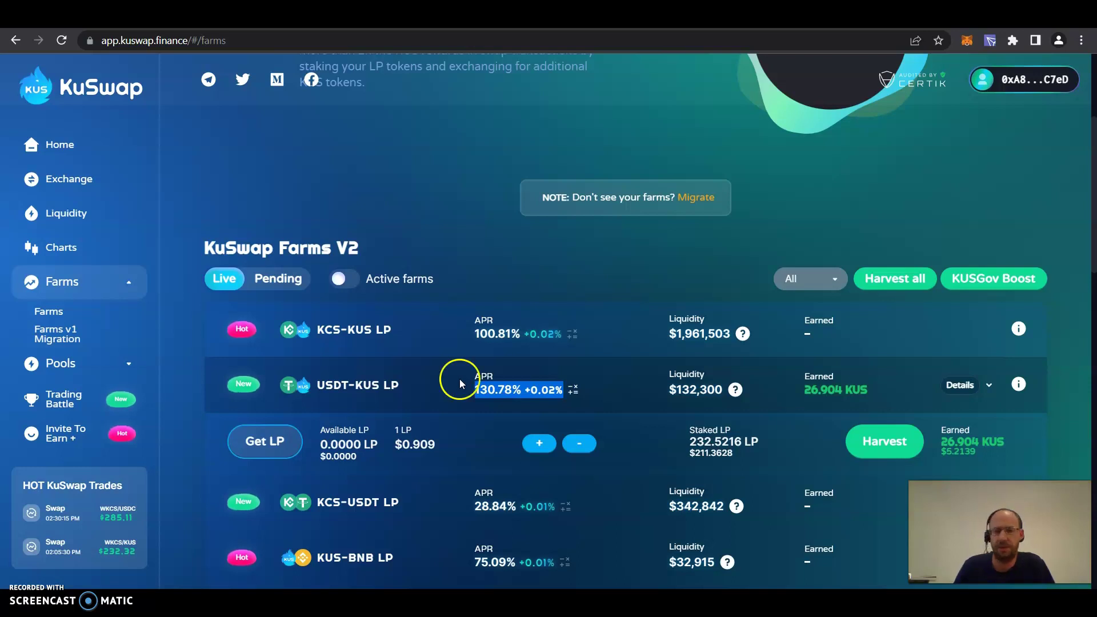
pyautogui.click(965, 40)
pyautogui.click(966, 41)
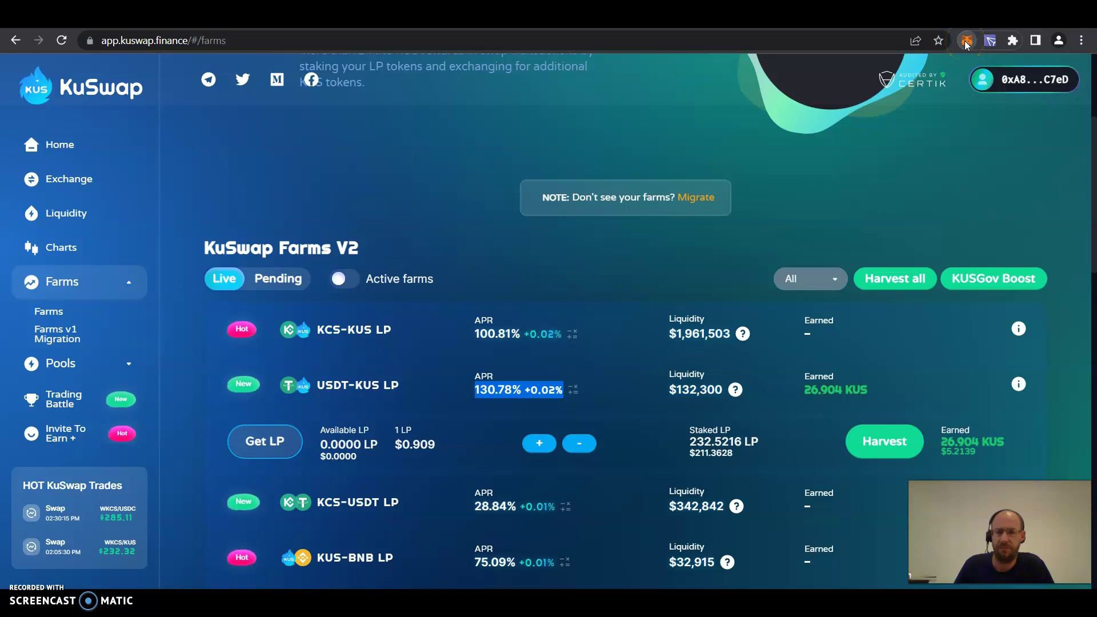
pyautogui.click(965, 41)
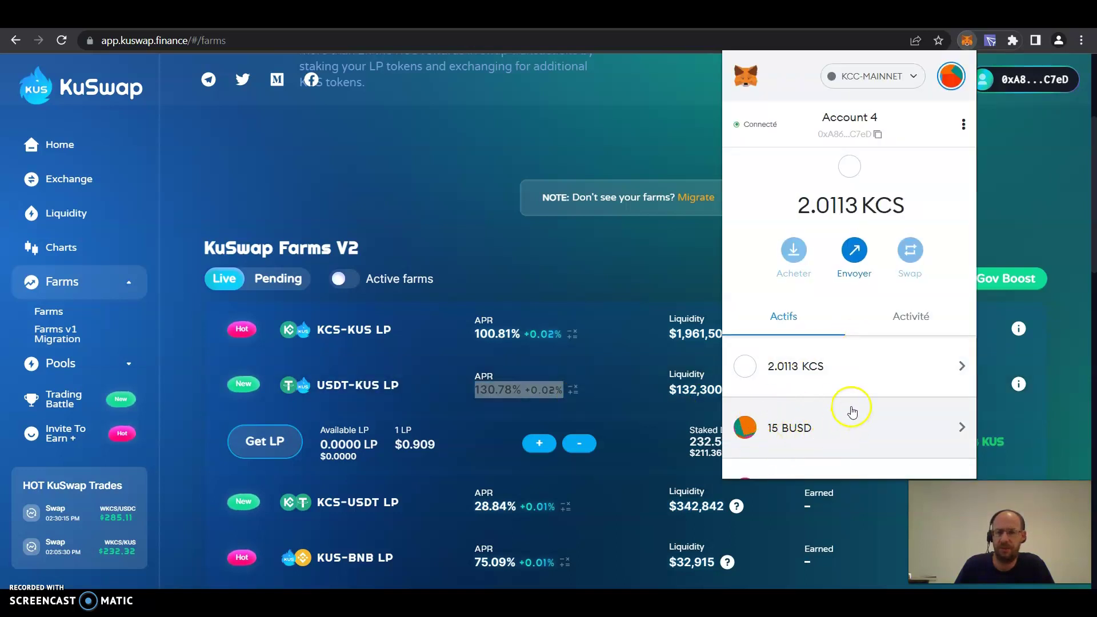
pyautogui.click(489, 259)
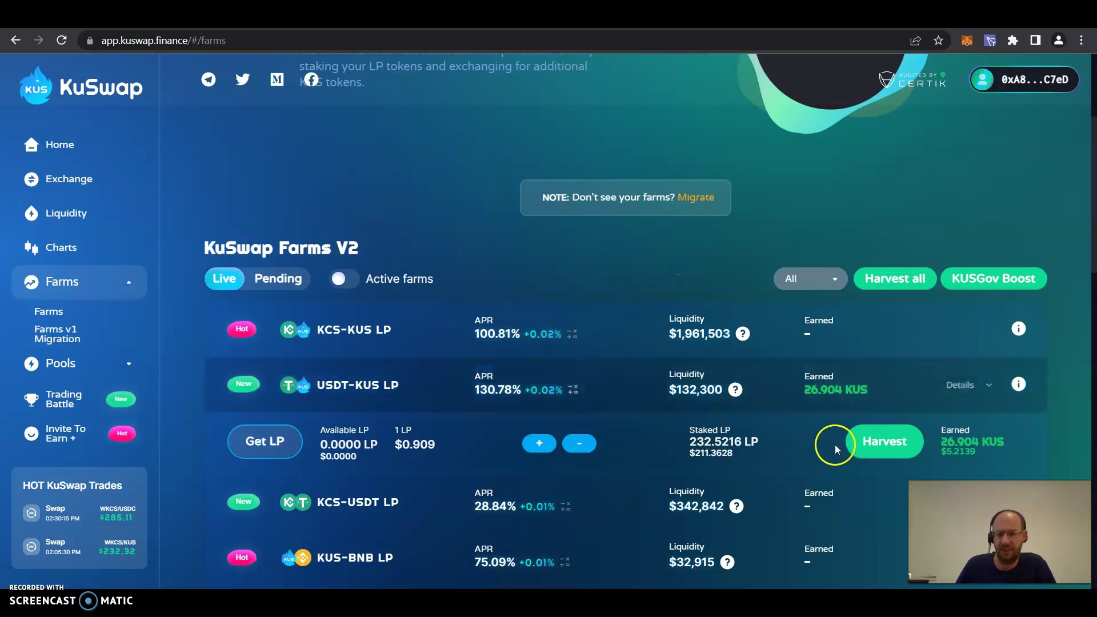
# - Harvest the USDT-KUS farm's 26.904 KUS and confirm it in MetaMask for a 0.00060835 KCS fee
pyautogui.click(885, 446)
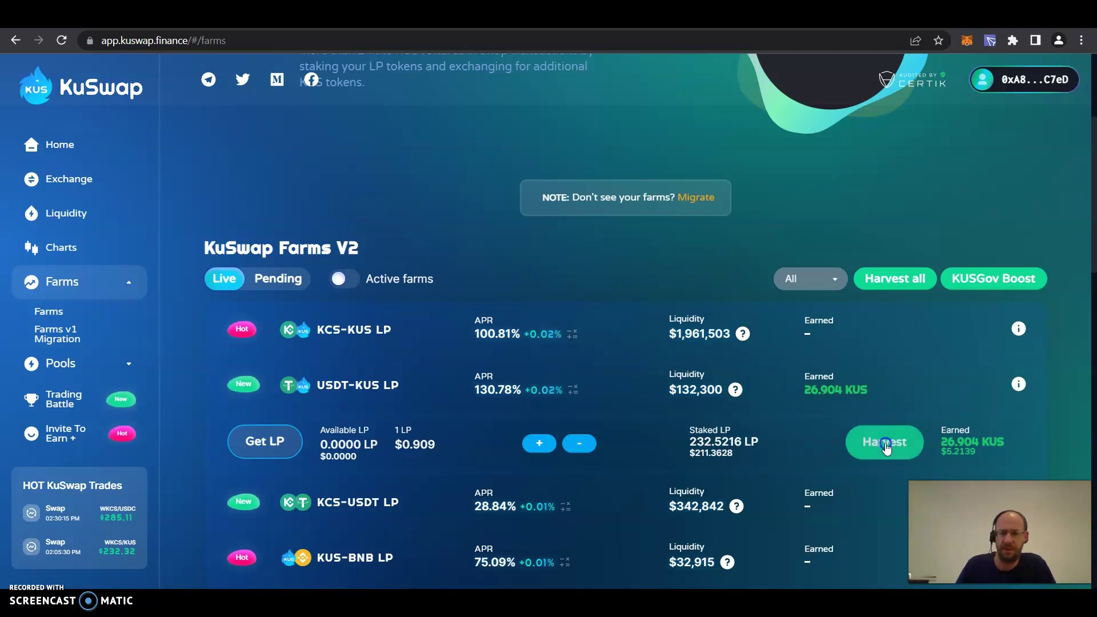
pyautogui.click(885, 445)
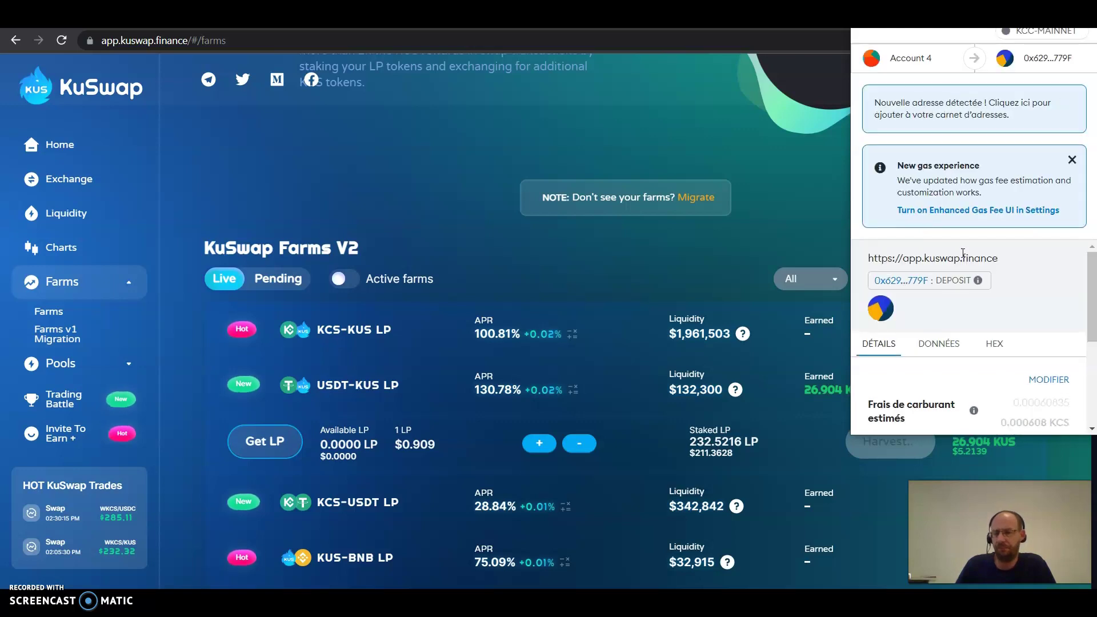
pyautogui.scroll(-2, 1028, 372)
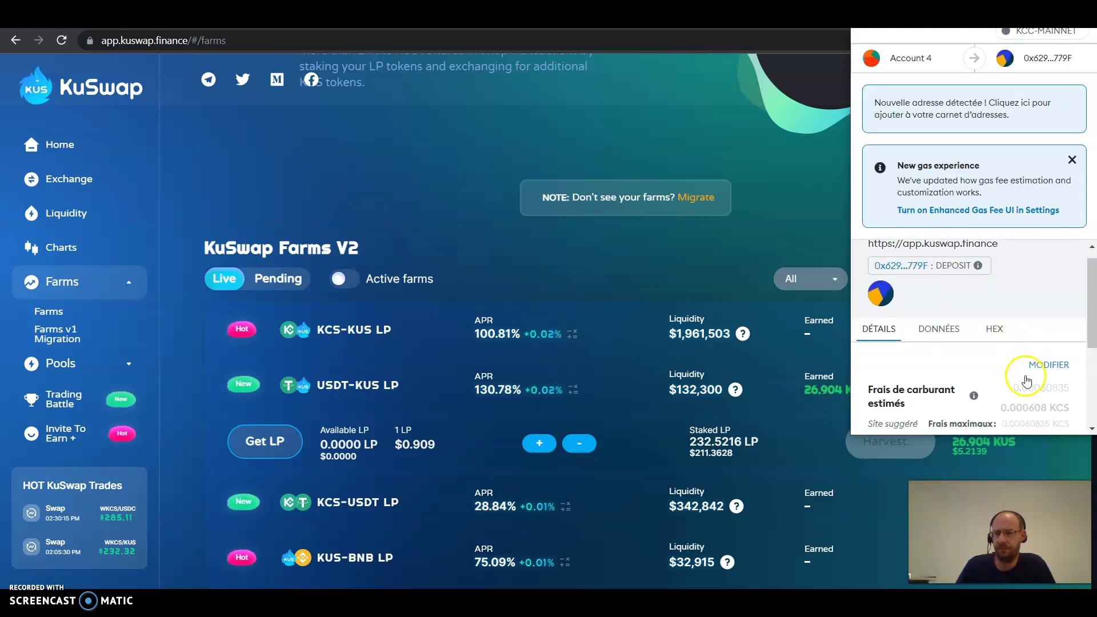
pyautogui.click(1035, 410)
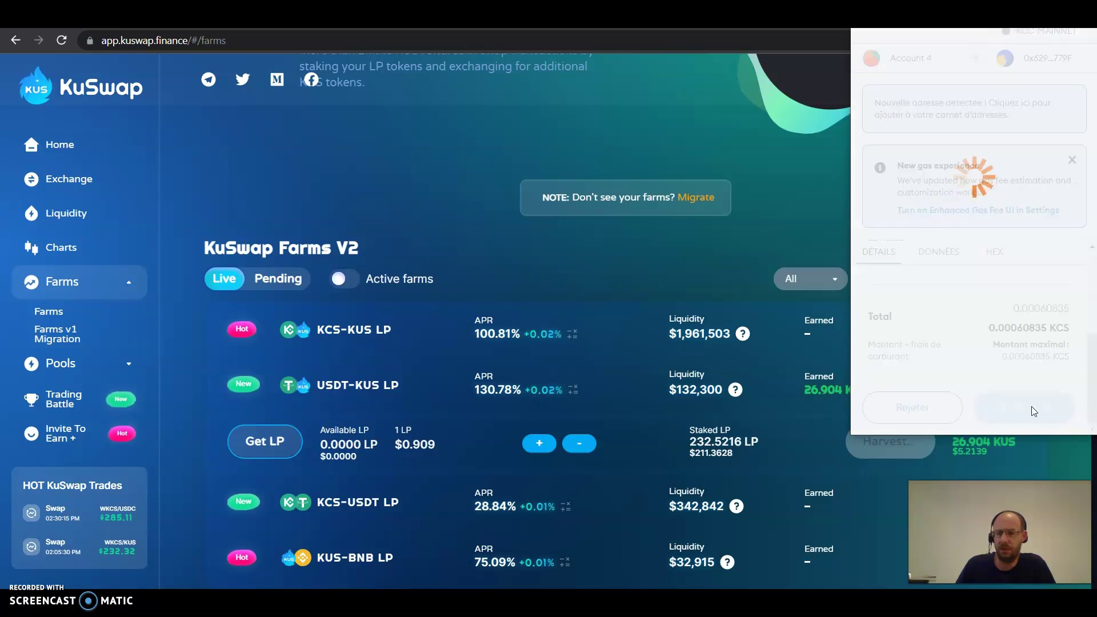
pyautogui.click(1011, 326)
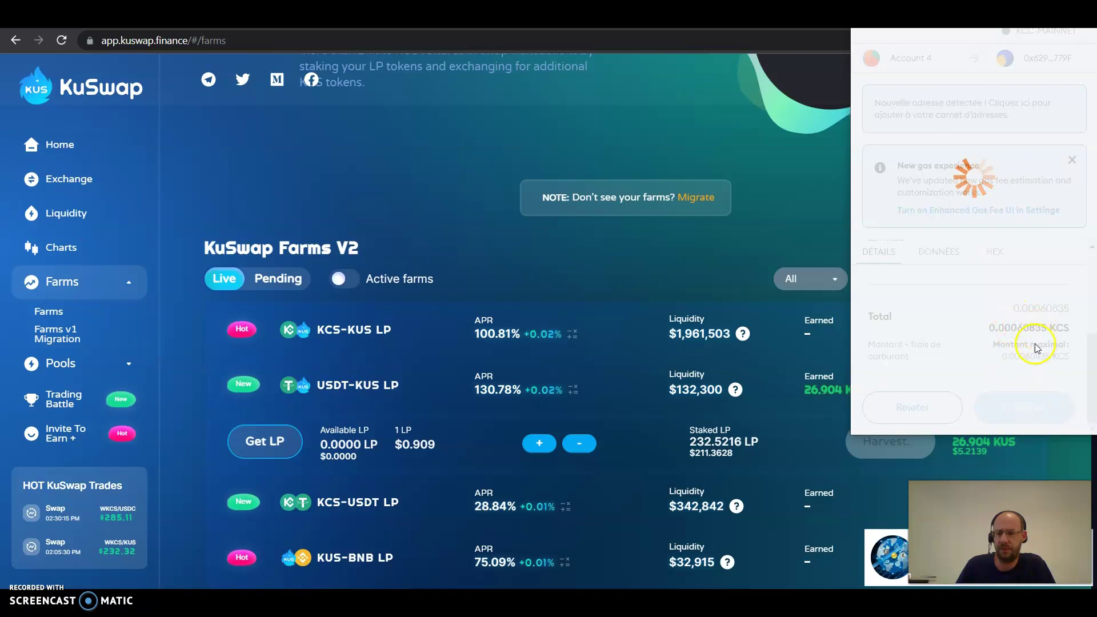
pyautogui.click(1061, 341)
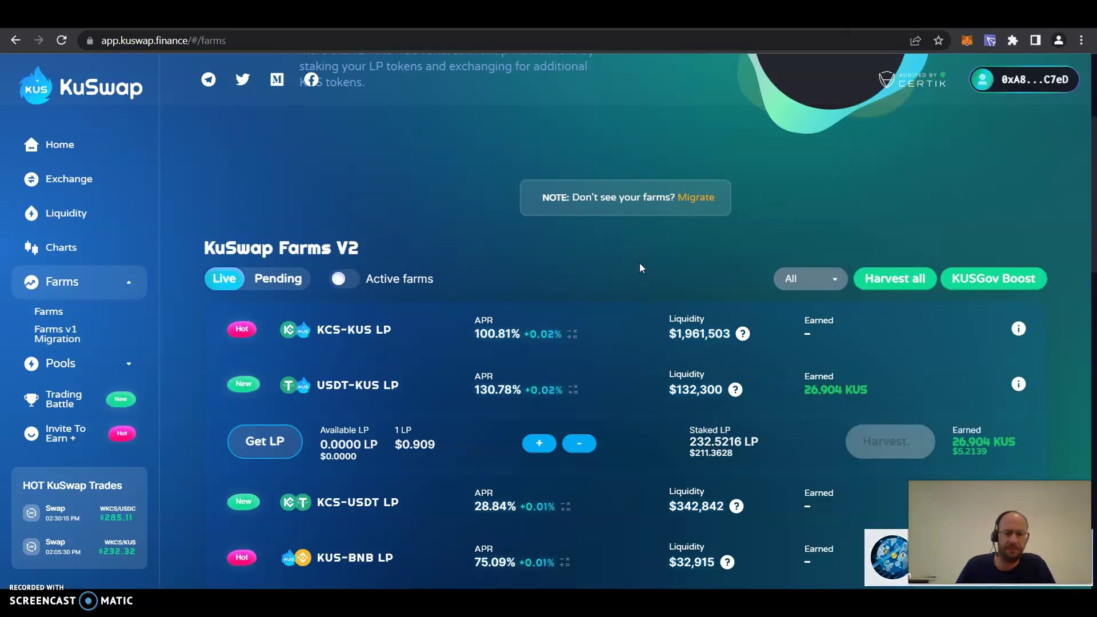
# - Wait for the harvest to finish, leaving 0.000 KUS earned and 232.5216 LP staked
pyautogui.click(916, 442)
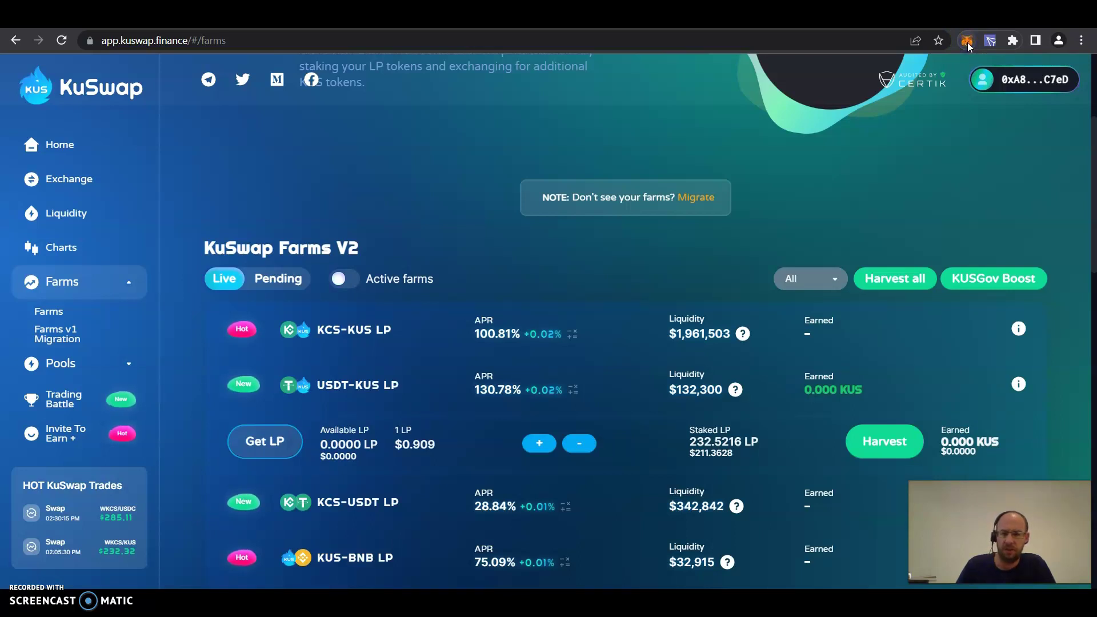
pyautogui.click(165, 546)
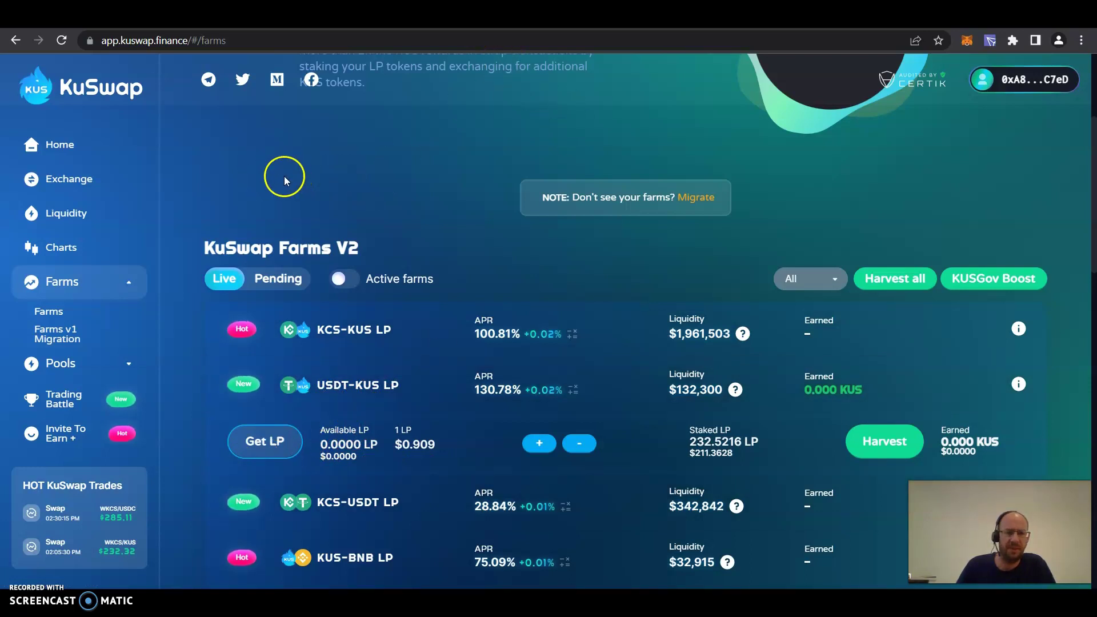
# - On the Exchange page, choose BUSD as the token to sell and USDT as the token to receive
pyautogui.click(63, 181)
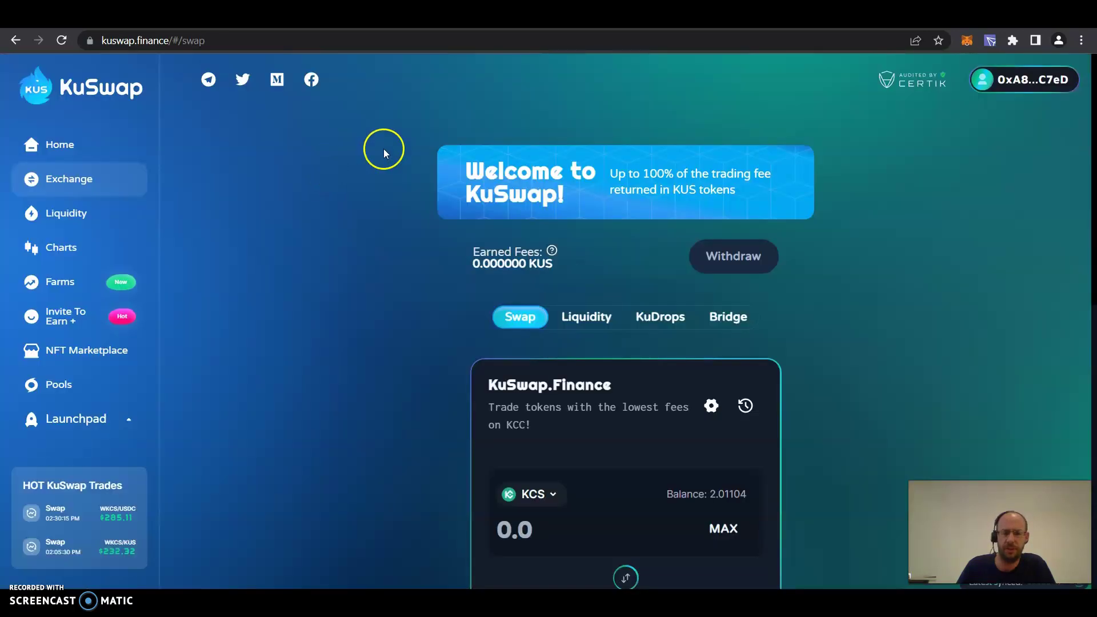
pyautogui.scroll(-4, 590, 392)
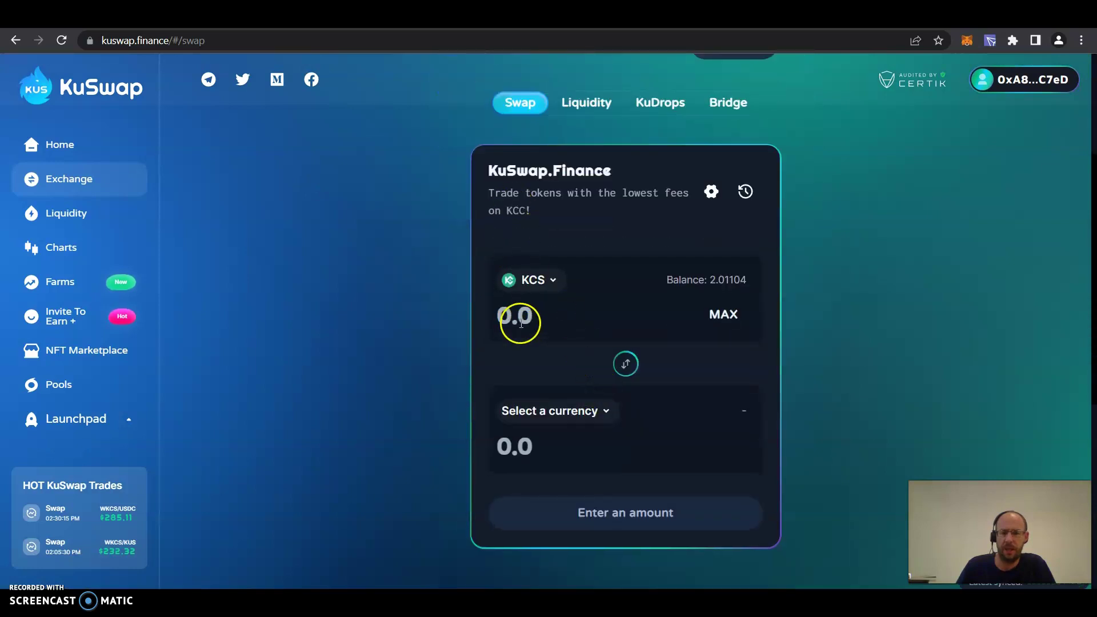
pyautogui.click(553, 282)
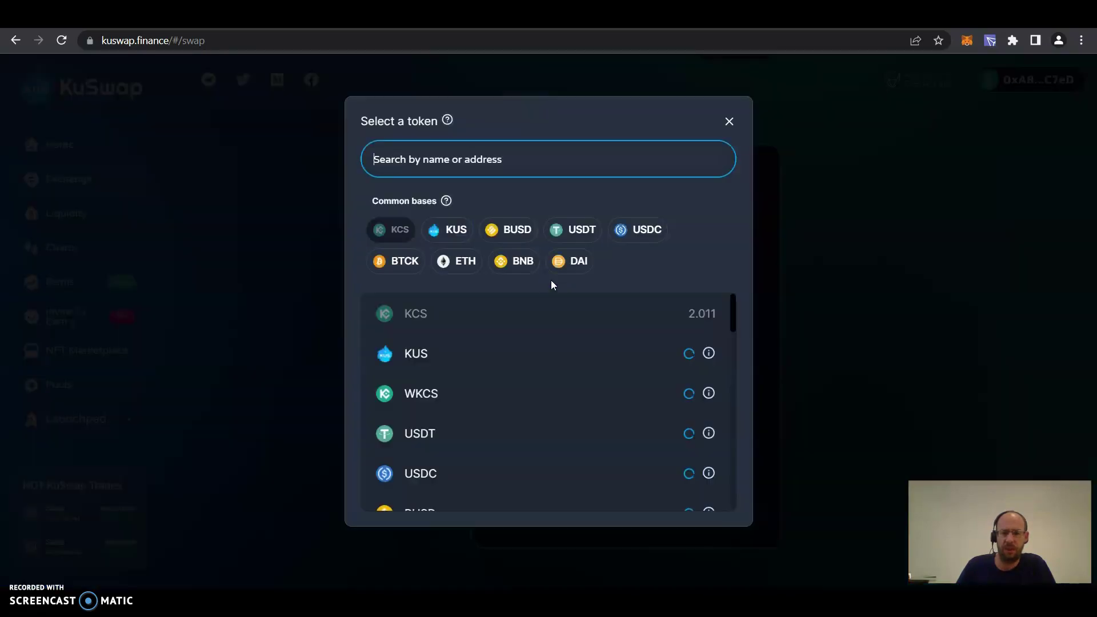
pyautogui.click(516, 230)
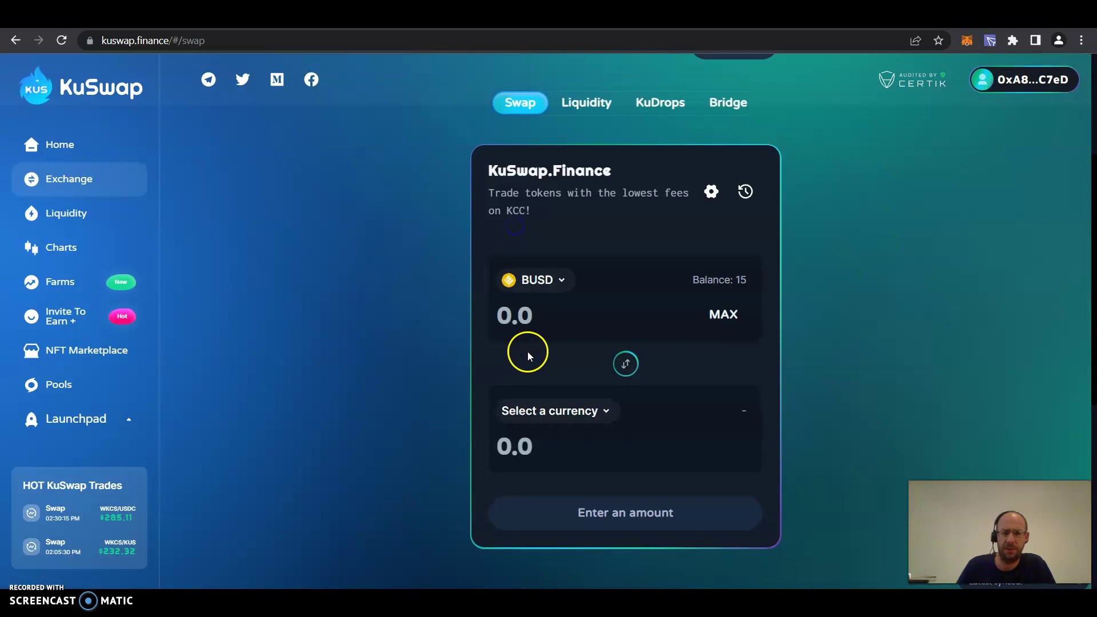
pyautogui.click(571, 418)
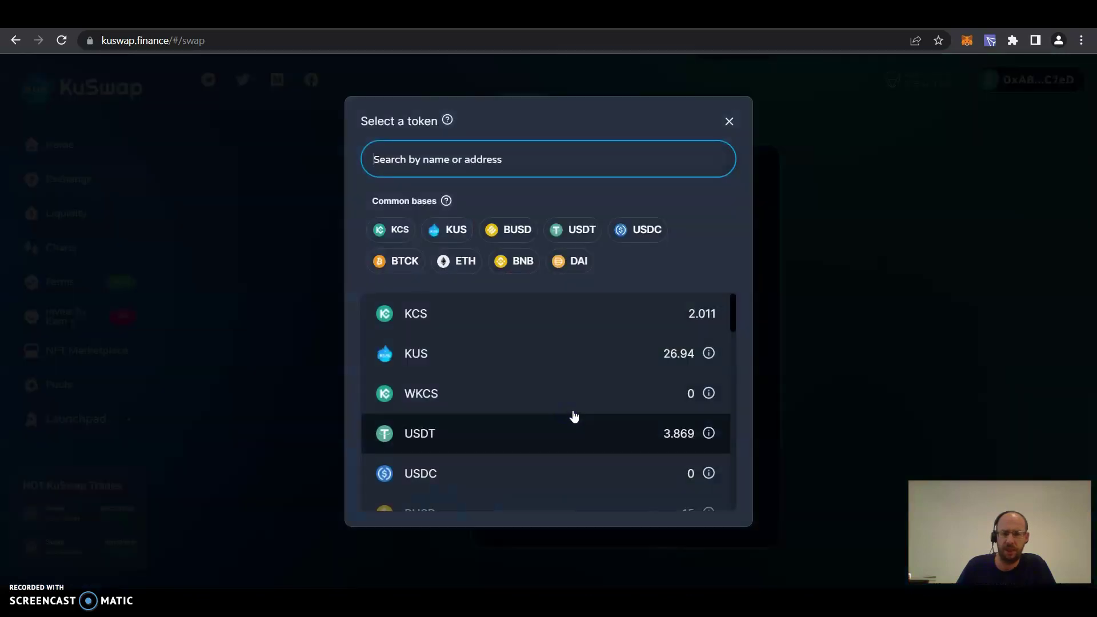
pyautogui.click(434, 434)
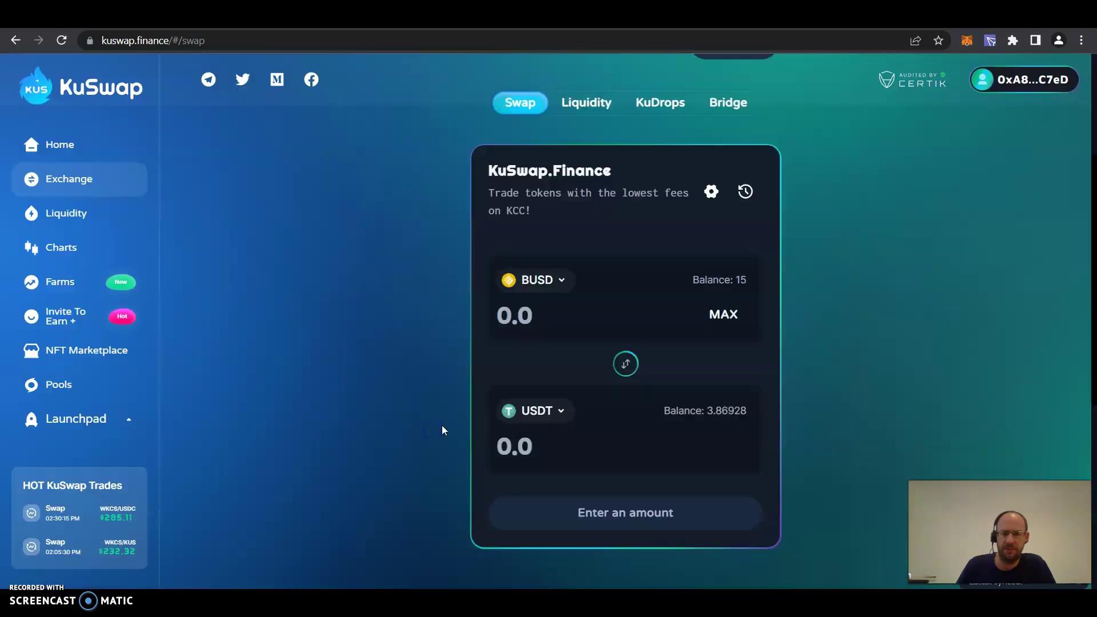
# - Swap the full 15 BUSD for about 14.9489 USDT, approving it in MetaMask
pyautogui.click(723, 314)
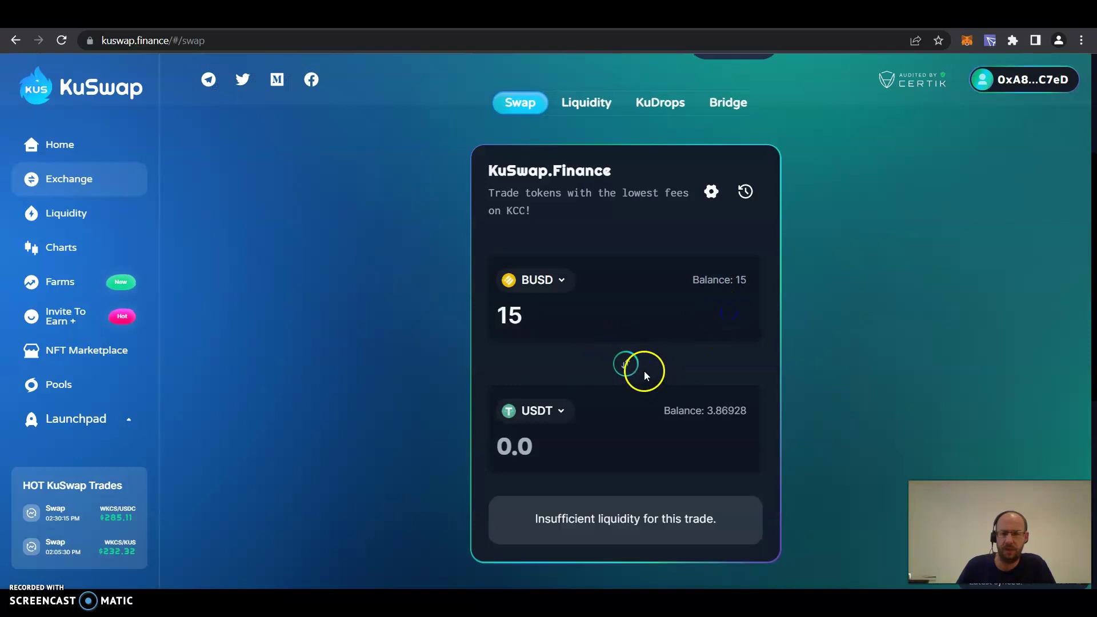
pyautogui.scroll(-1, 643, 375)
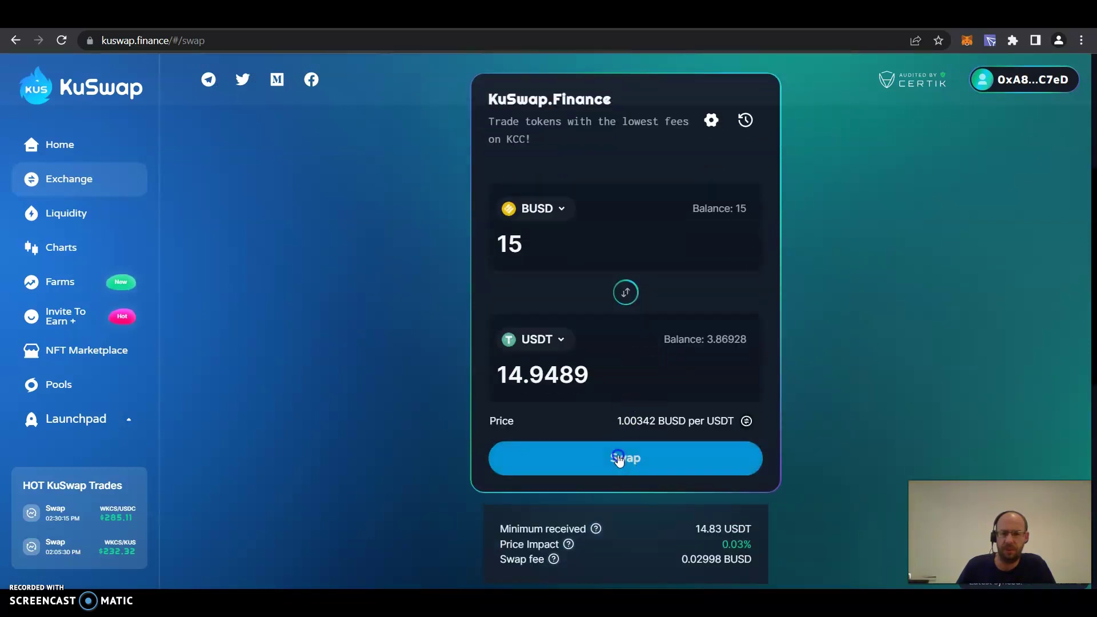
pyautogui.click(618, 457)
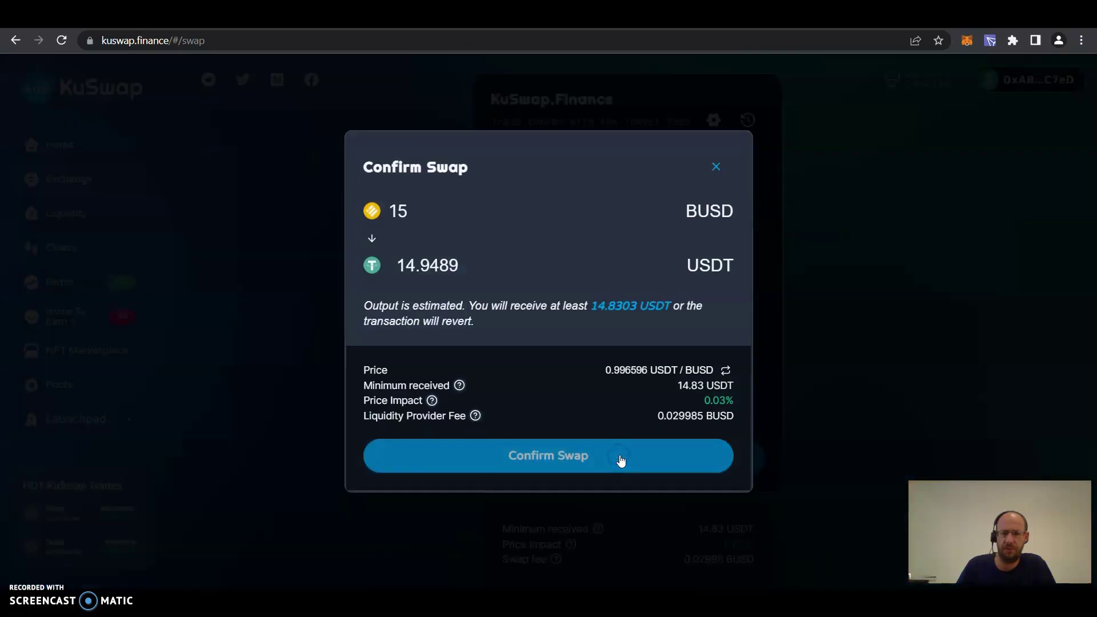
pyautogui.click(533, 462)
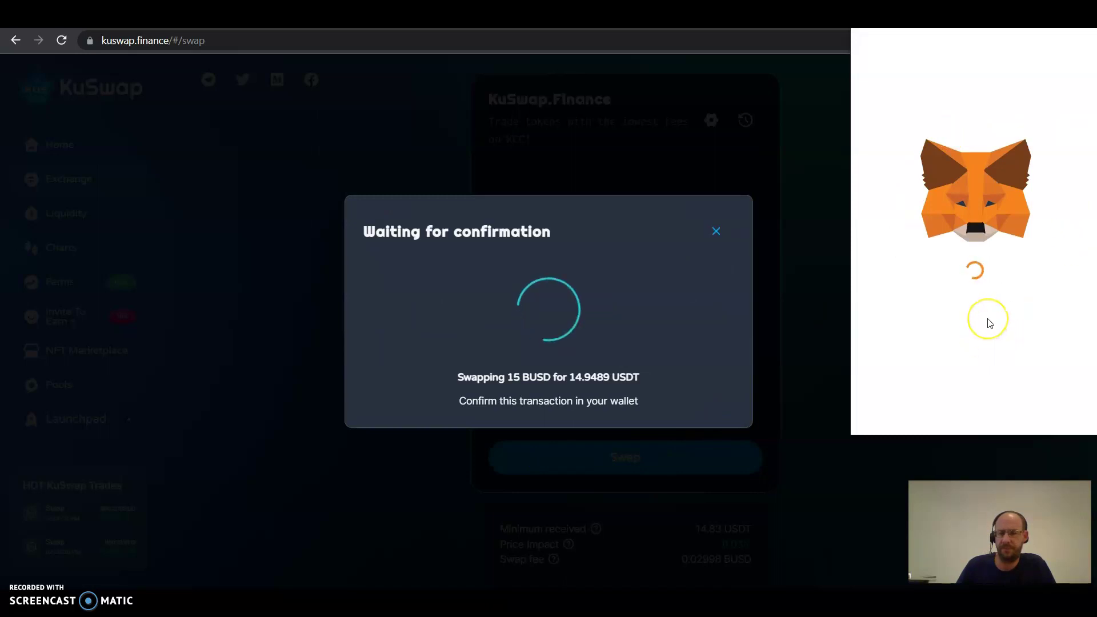
pyautogui.scroll(-5, 988, 321)
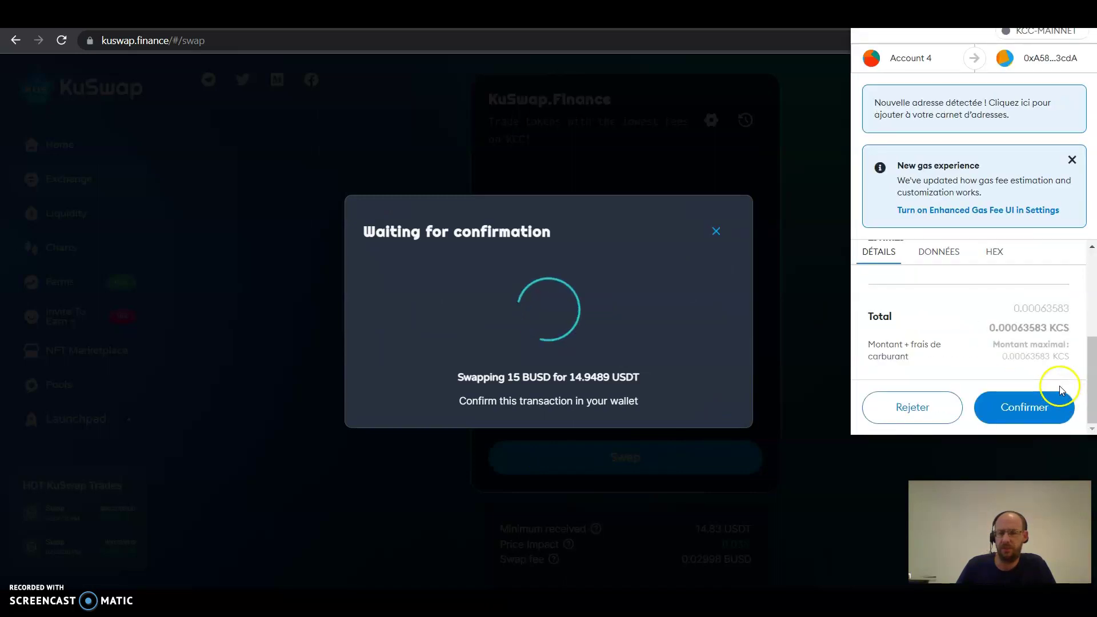
pyautogui.click(1023, 409)
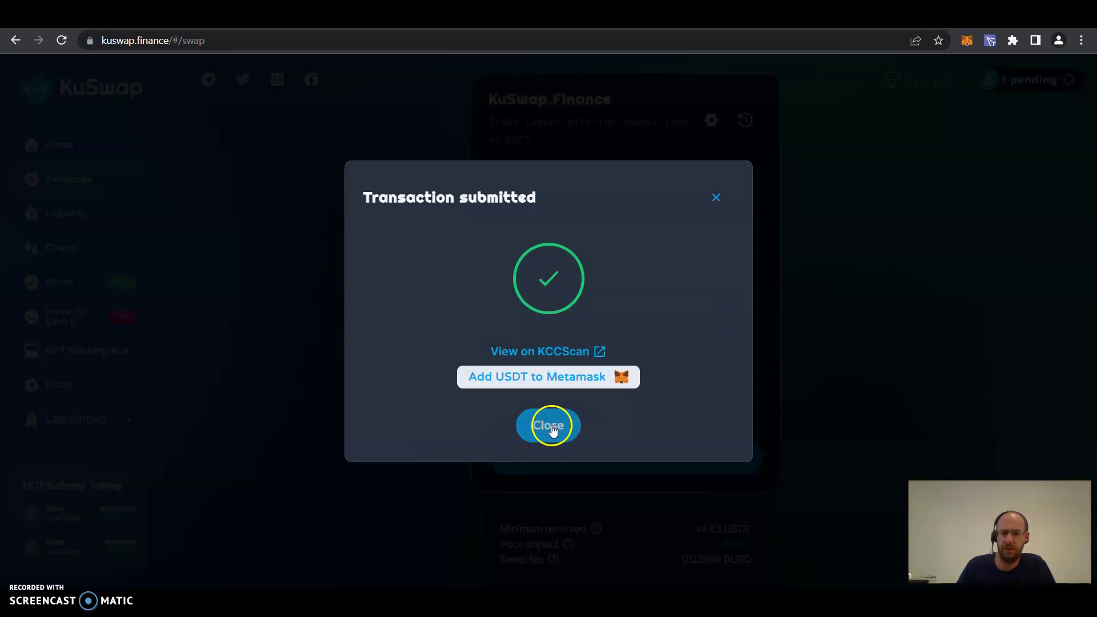
pyautogui.click(552, 429)
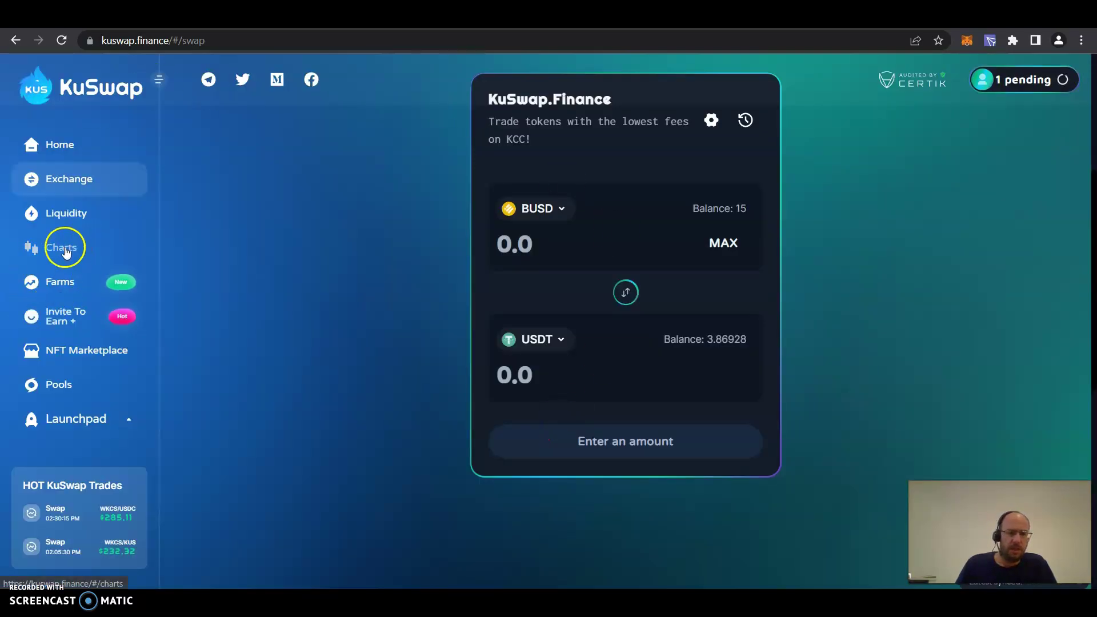
pyautogui.click(61, 281)
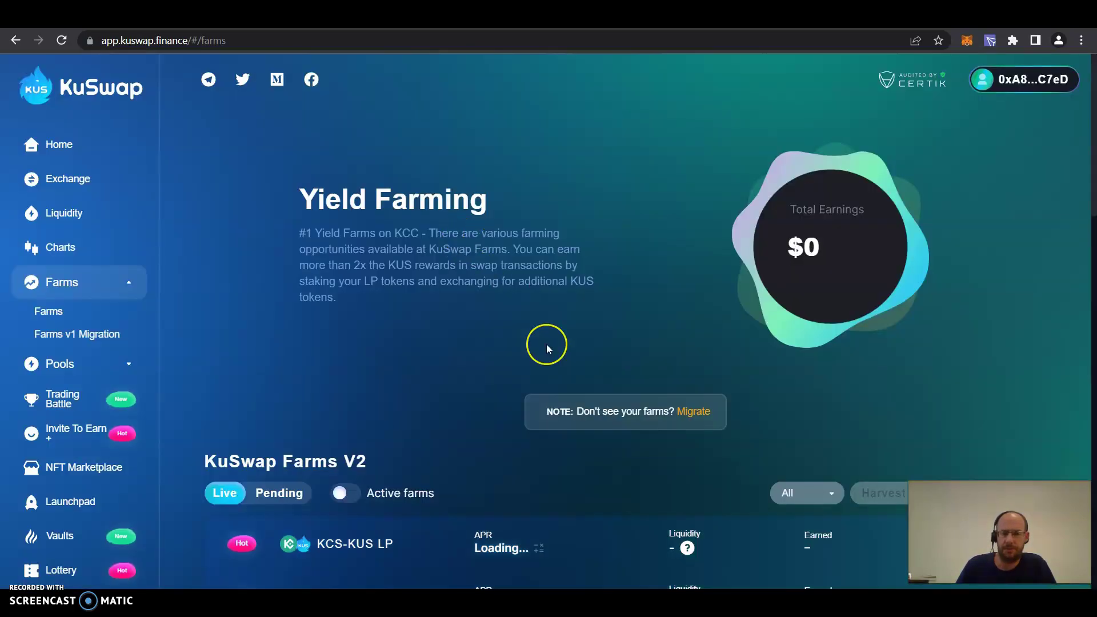
pyautogui.scroll(-6, 546, 347)
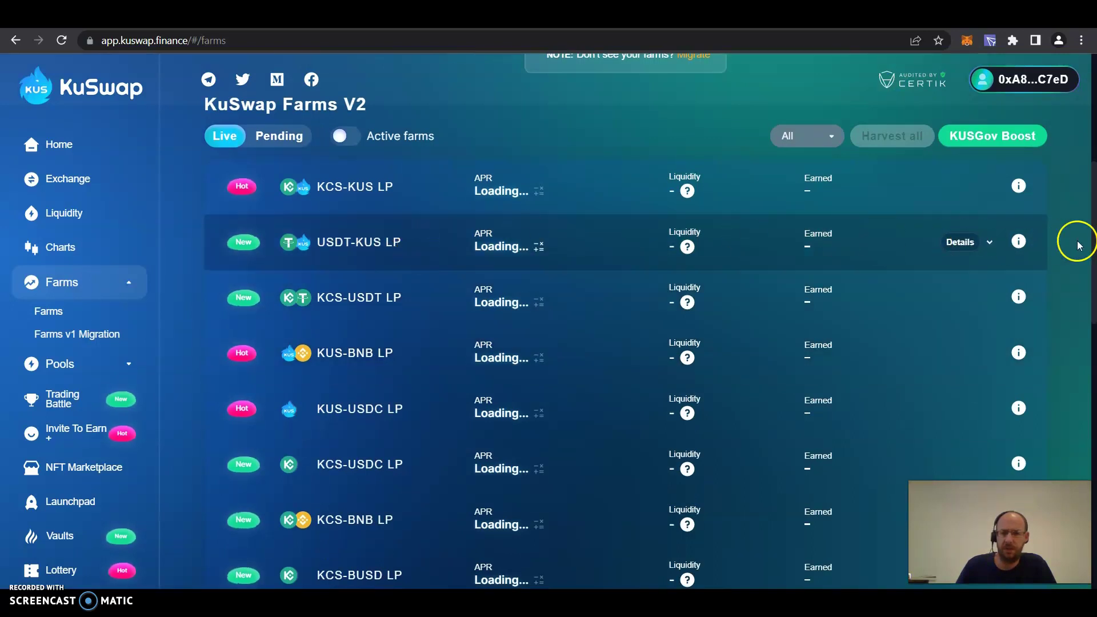
pyautogui.click(989, 242)
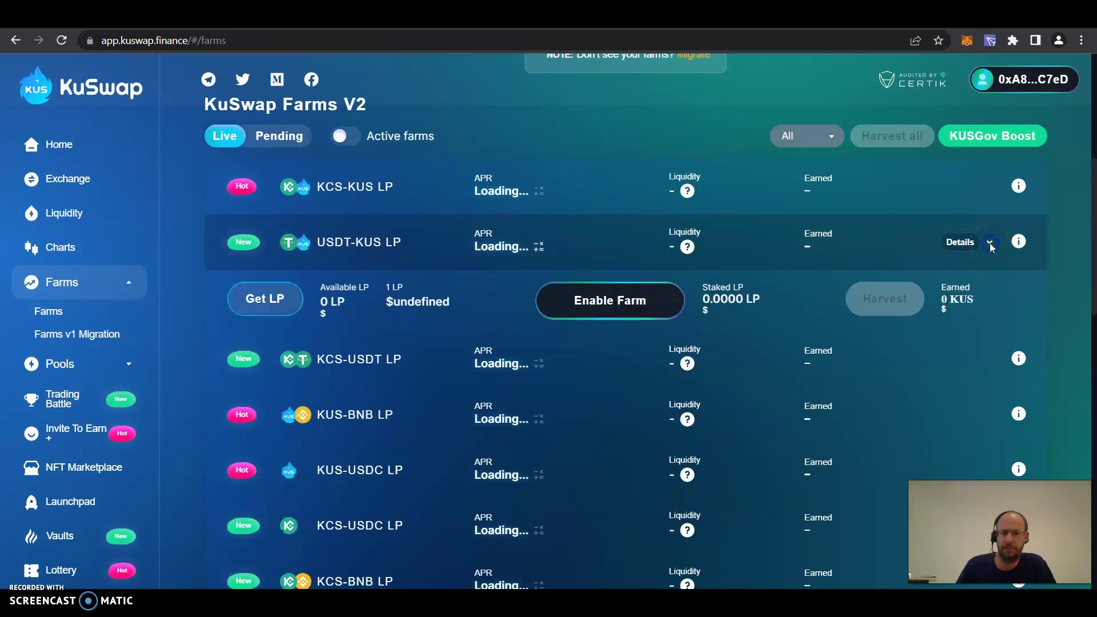
pyautogui.click(601, 311)
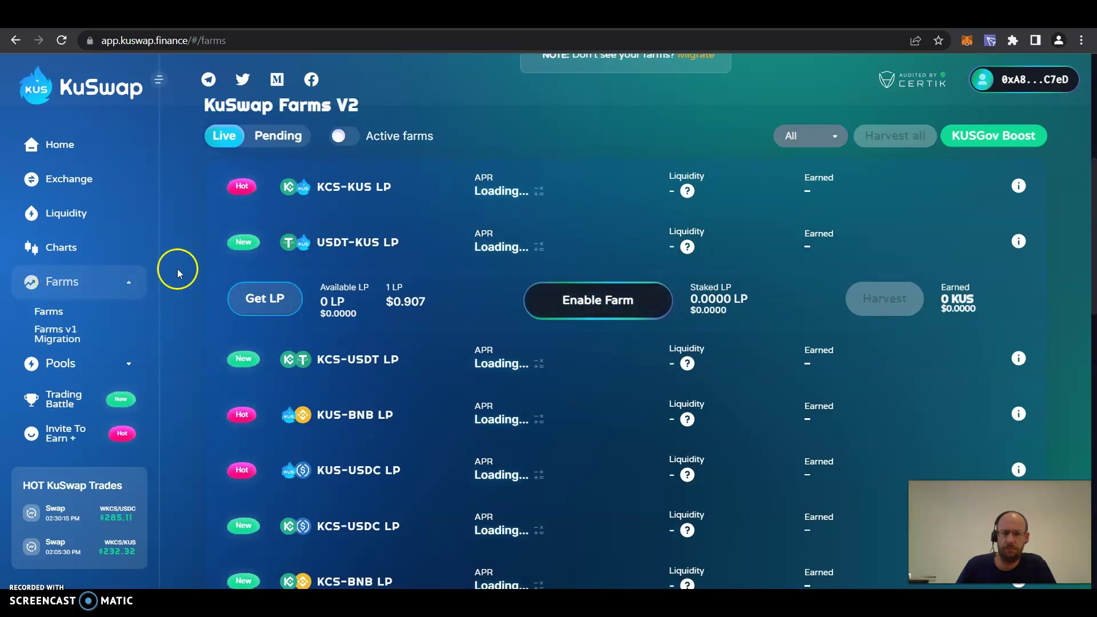
pyautogui.click(69, 284)
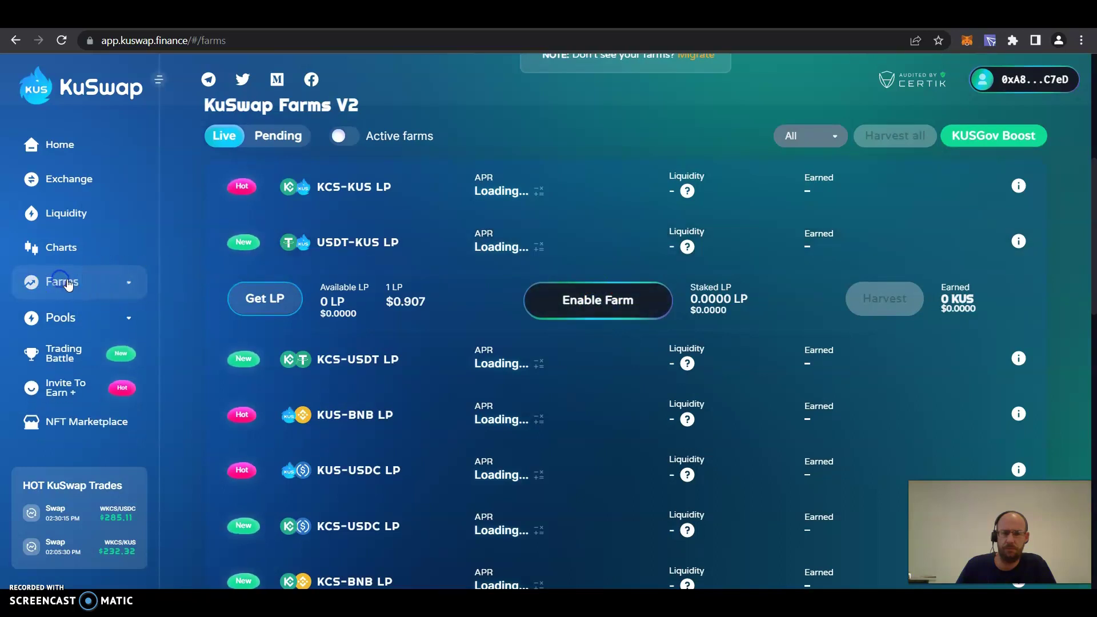
pyautogui.click(70, 285)
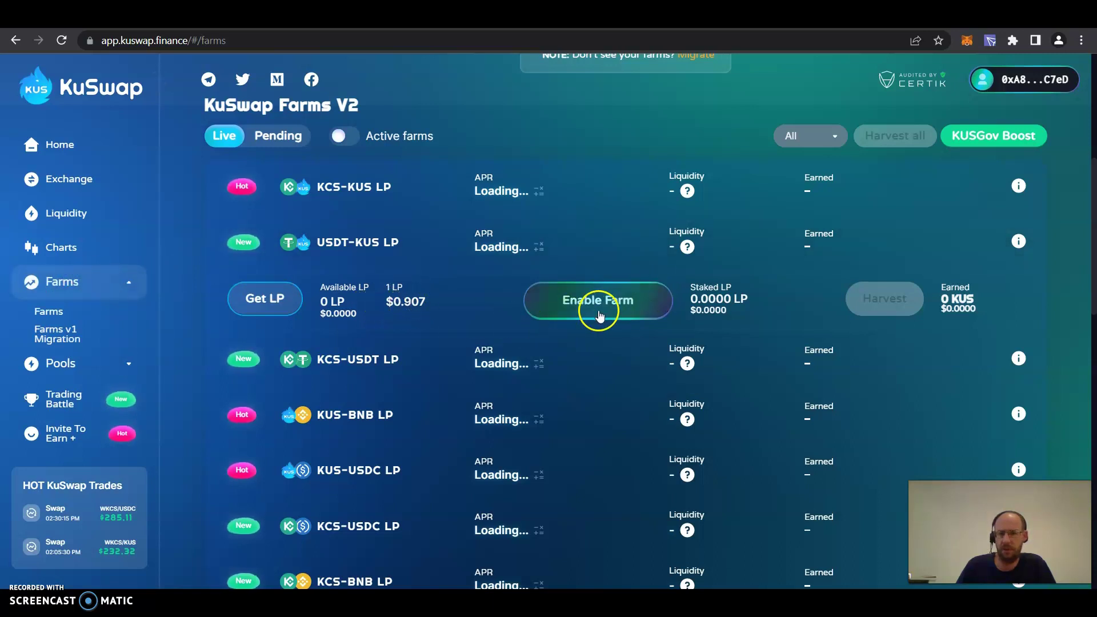
pyautogui.click(353, 245)
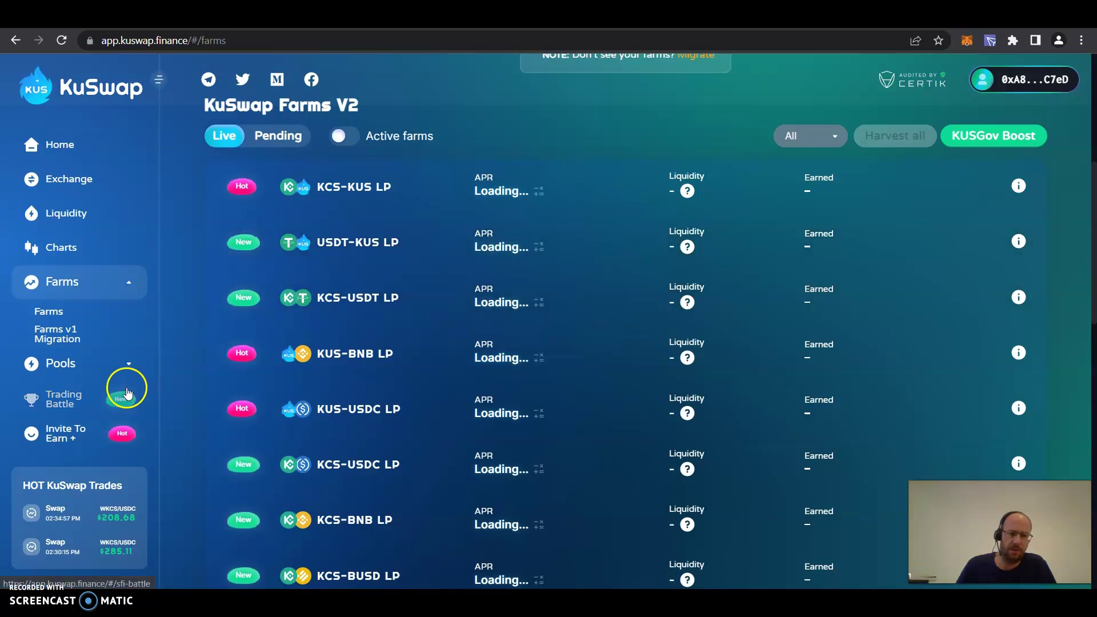
pyautogui.scroll(-5, 127, 392)
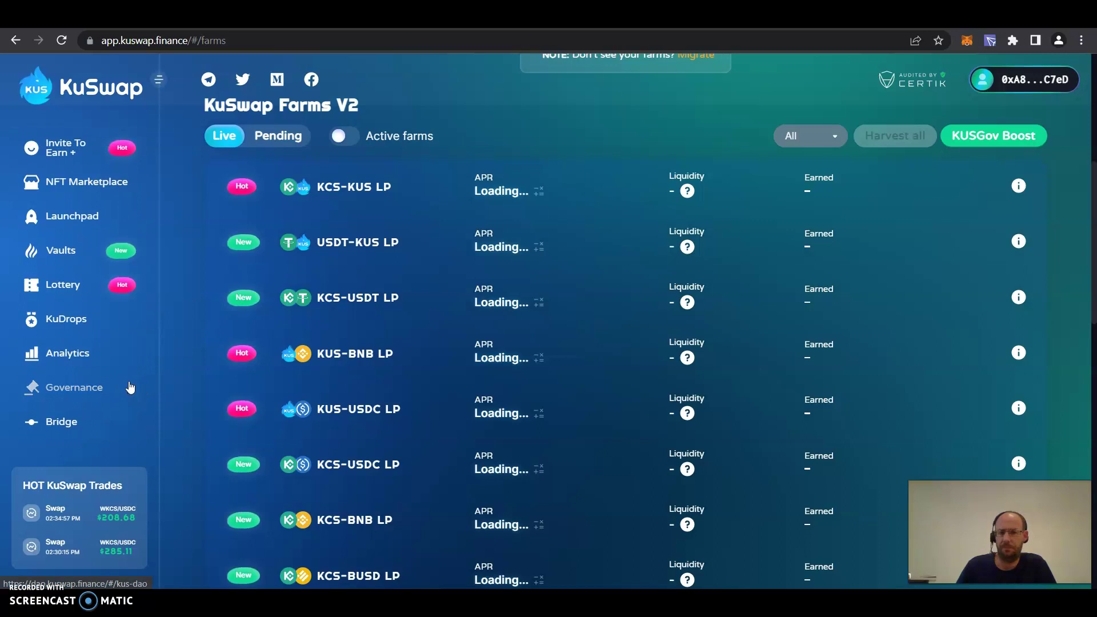
pyautogui.scroll(5, 130, 388)
pyautogui.scroll(6, 290, 342)
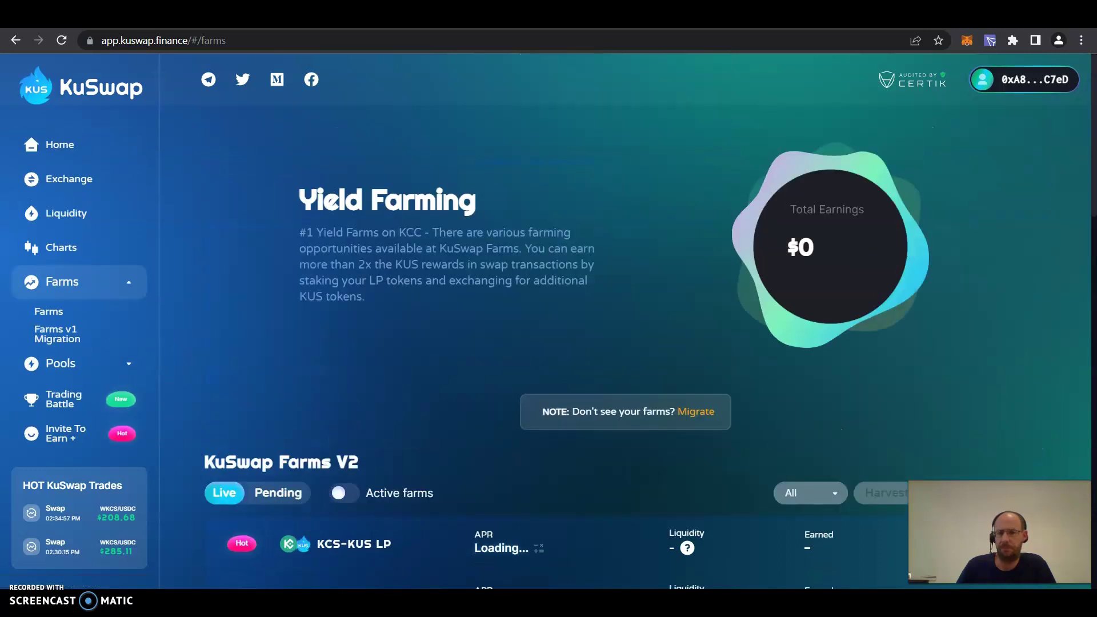
pyautogui.scroll(-1, 704, 122)
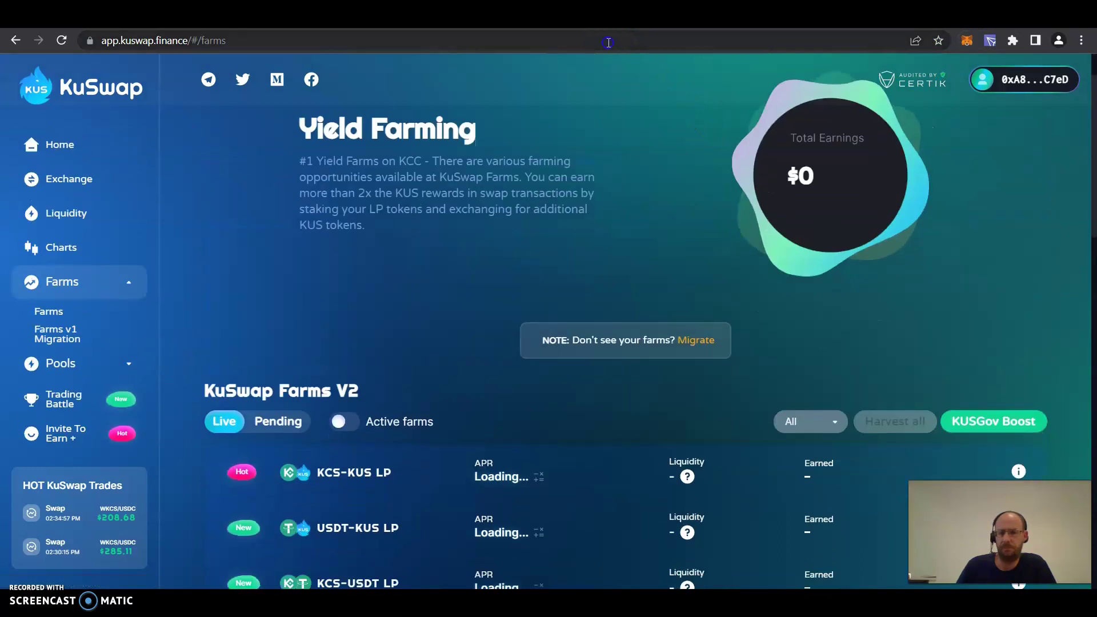
pyautogui.click(608, 43)
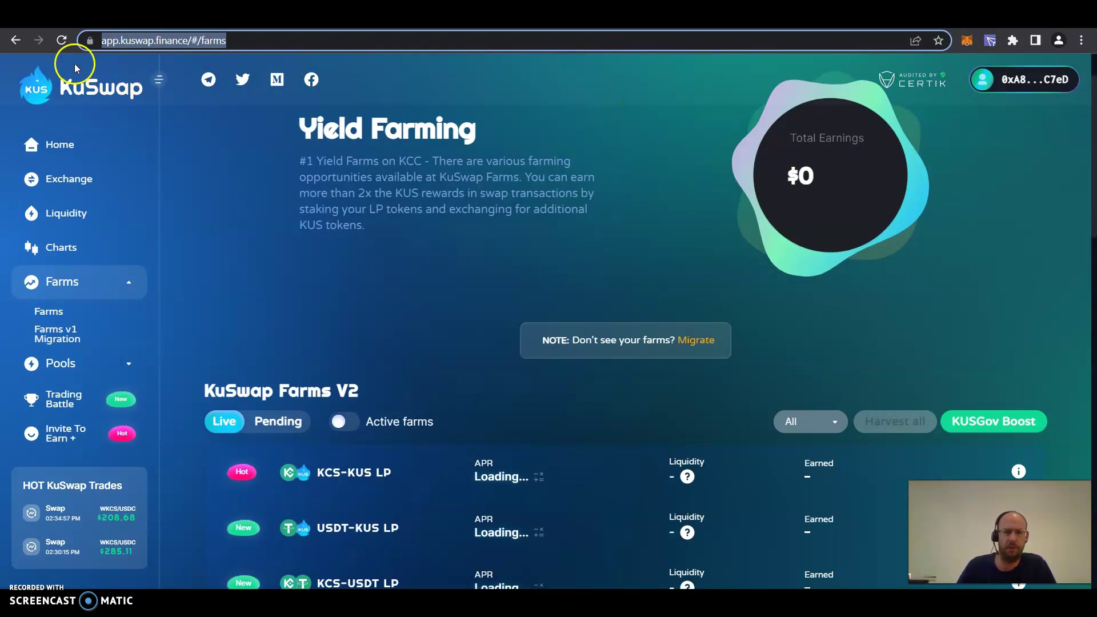
# - Reload the farms page, expand the USDT-KUS LP details, and open Stake LP tokens showing a 0 balance
pyautogui.click(63, 41)
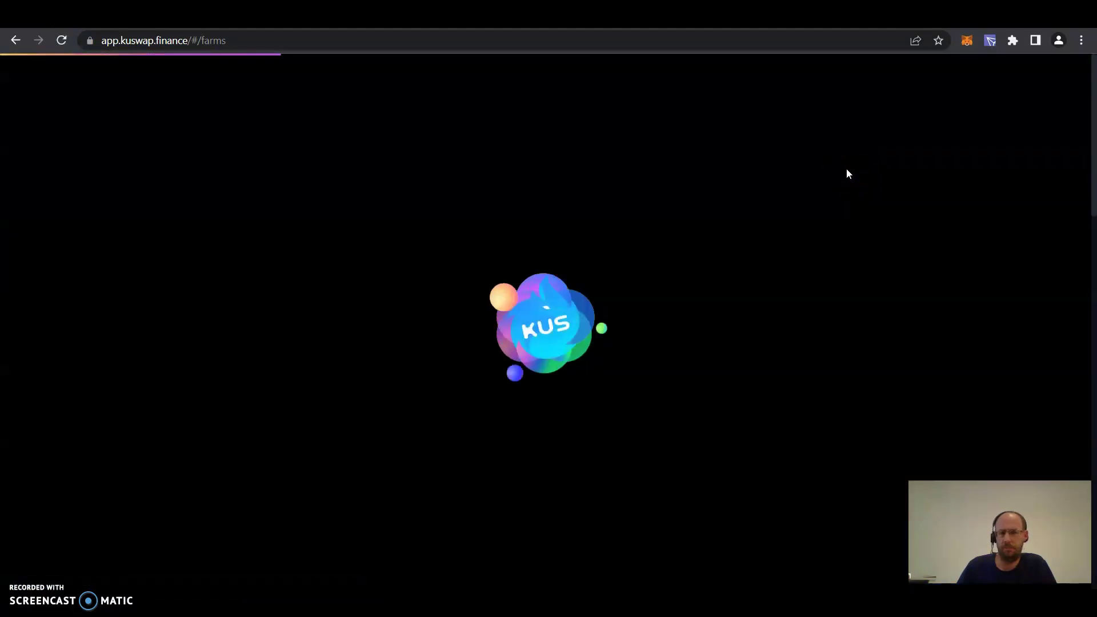
pyautogui.scroll(-5, 623, 278)
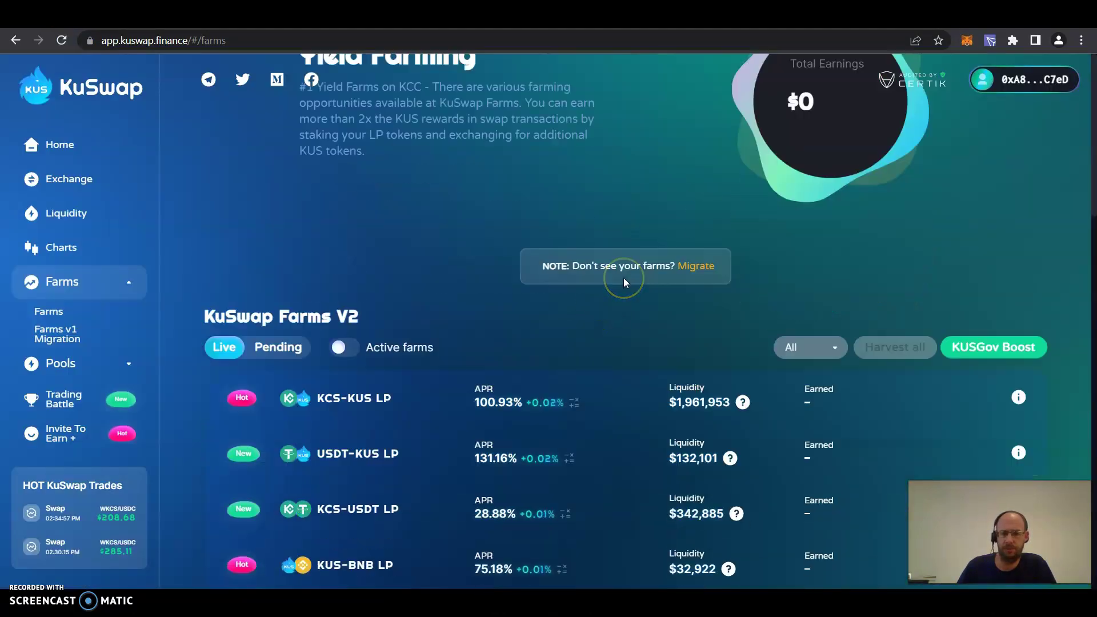
pyautogui.scroll(-1, 622, 277)
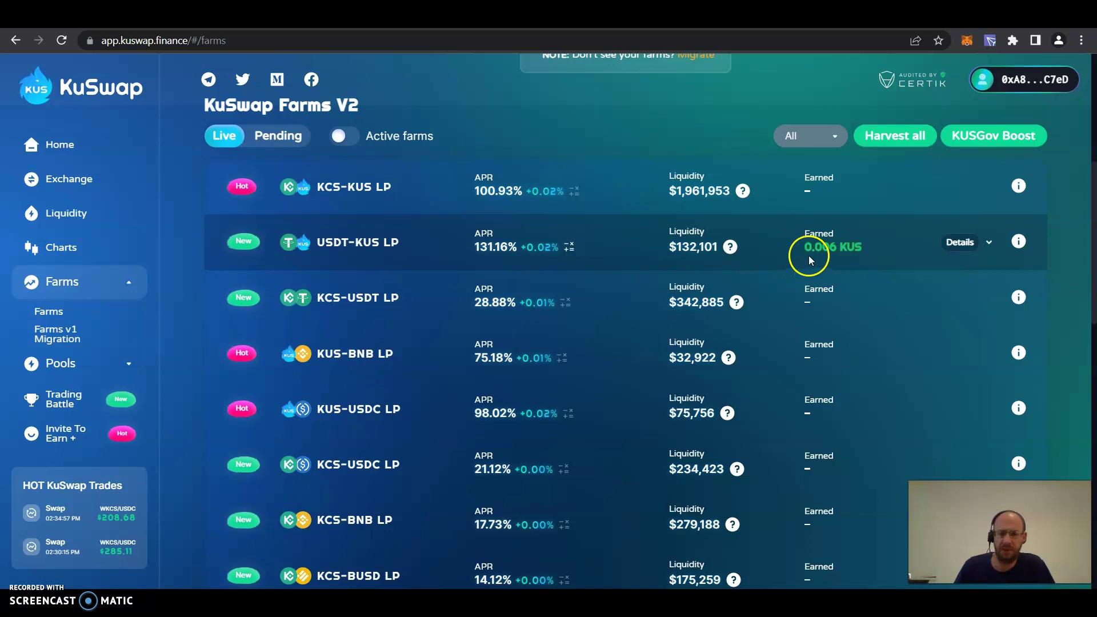
pyautogui.click(988, 244)
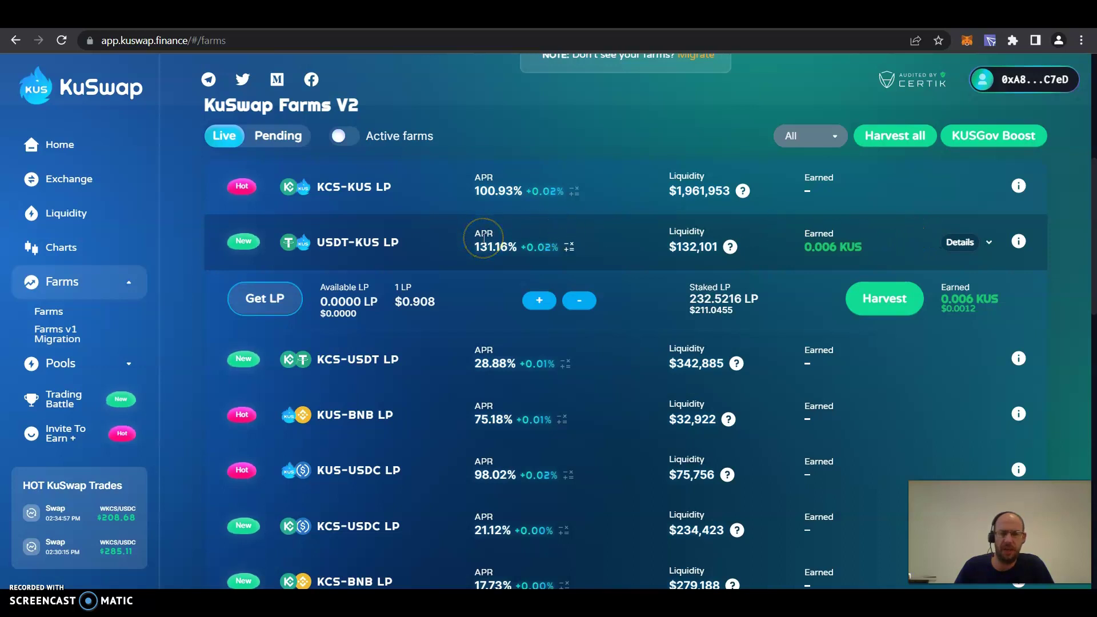
pyautogui.click(539, 300)
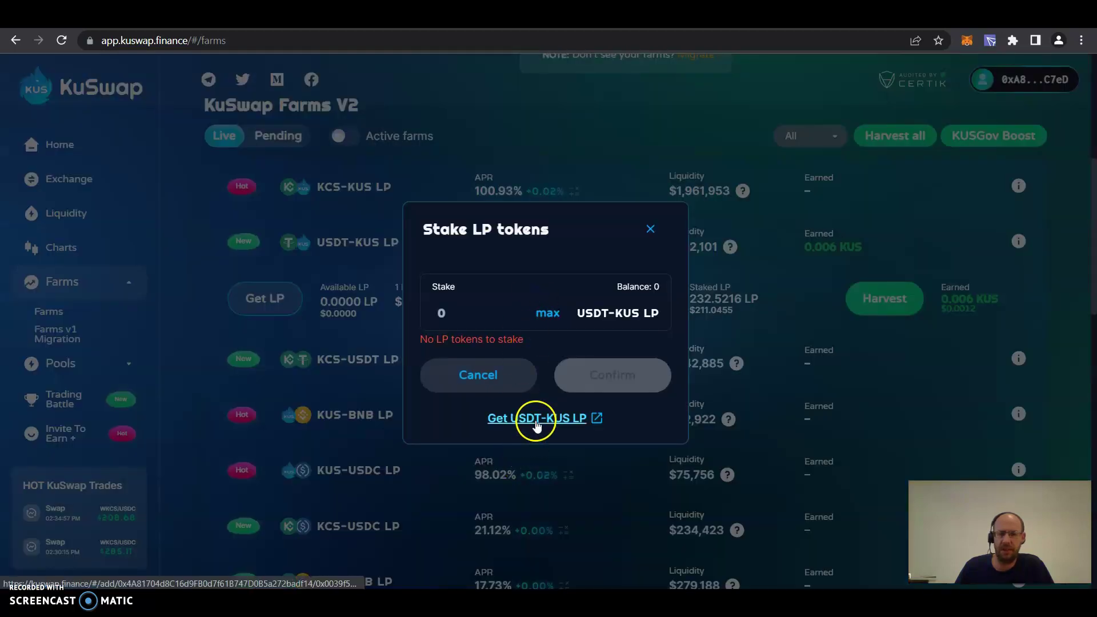
# - Follow the Get USDT-KUS LP link down to the KUS–USDT Add Liquidity card
pyautogui.click(536, 419)
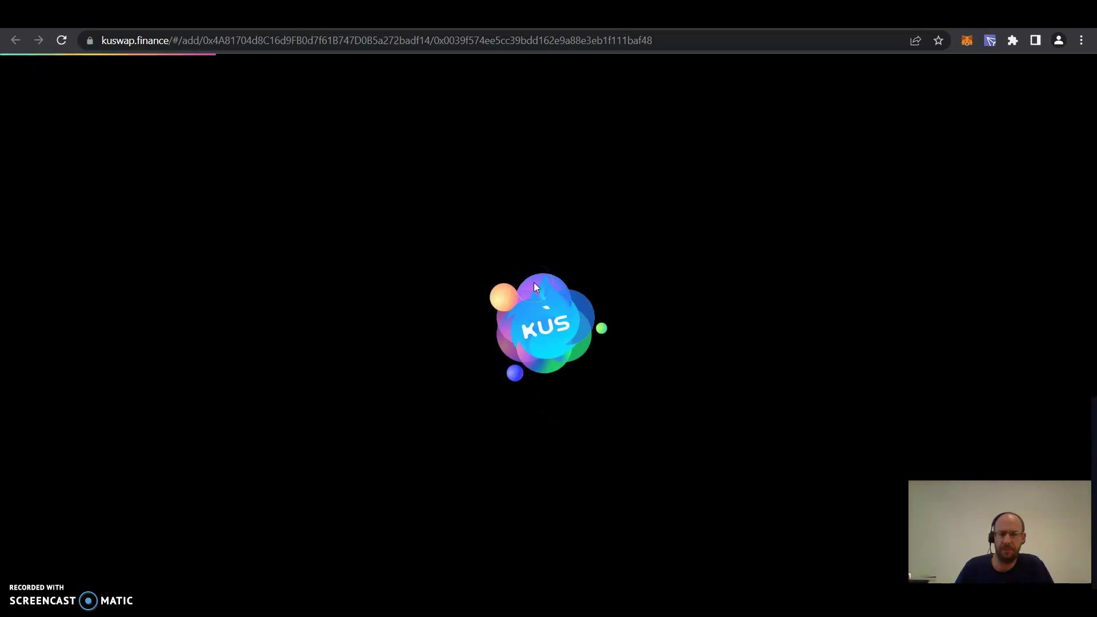
pyautogui.scroll(-5, 536, 284)
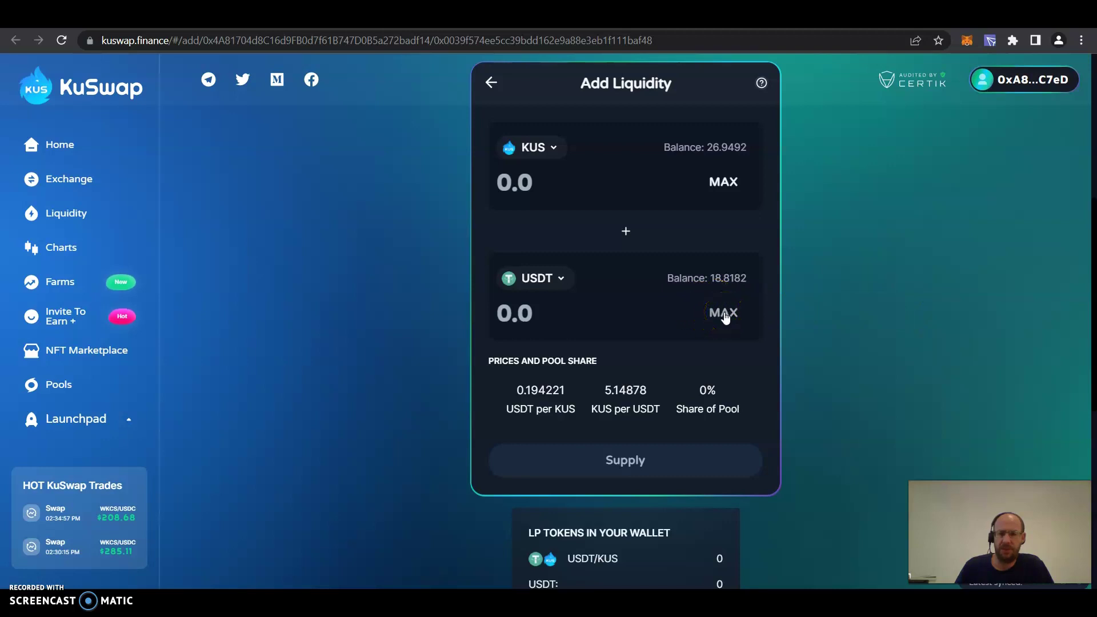
# - Fill the deposit with the full 26.9492 KUS against 5.23411 USDT, then choose Supply
pyautogui.click(724, 314)
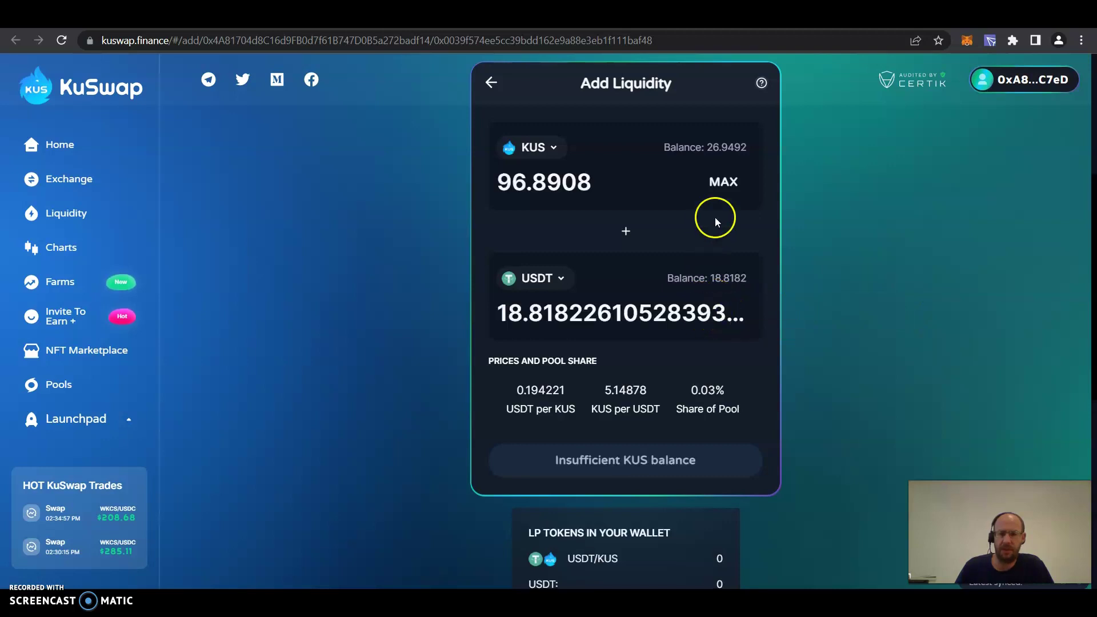
pyautogui.click(721, 182)
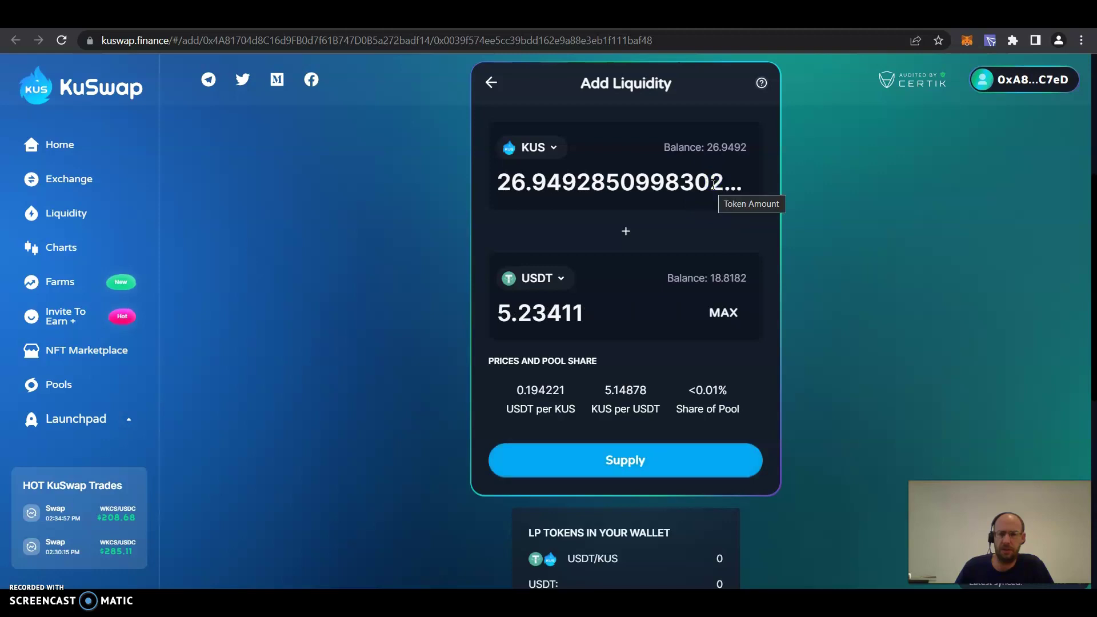
pyautogui.click(503, 196)
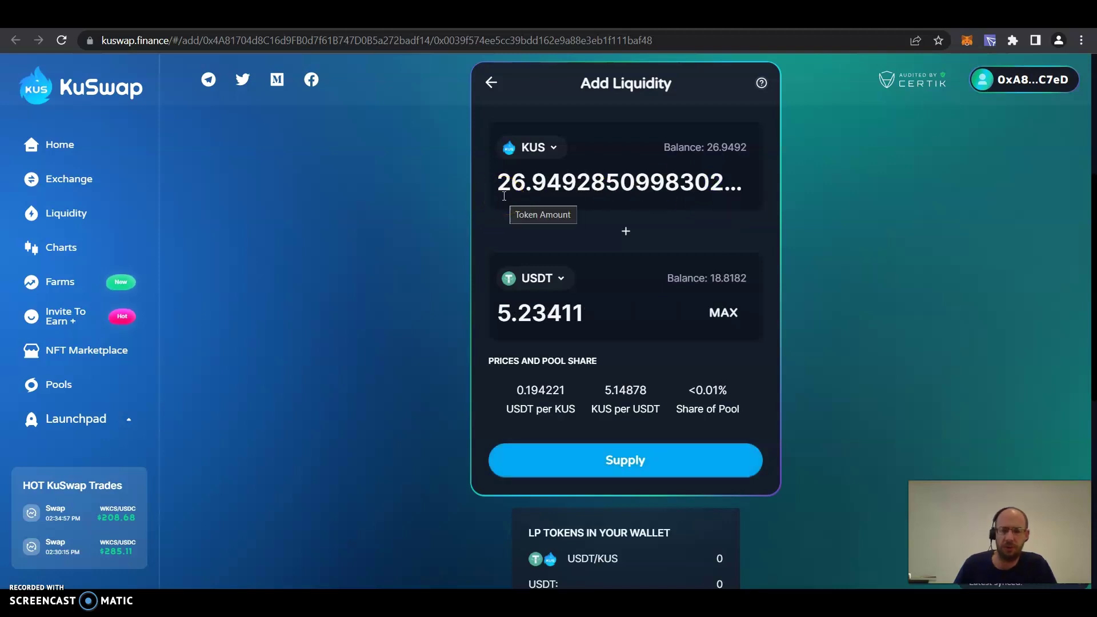
pyautogui.click(522, 179)
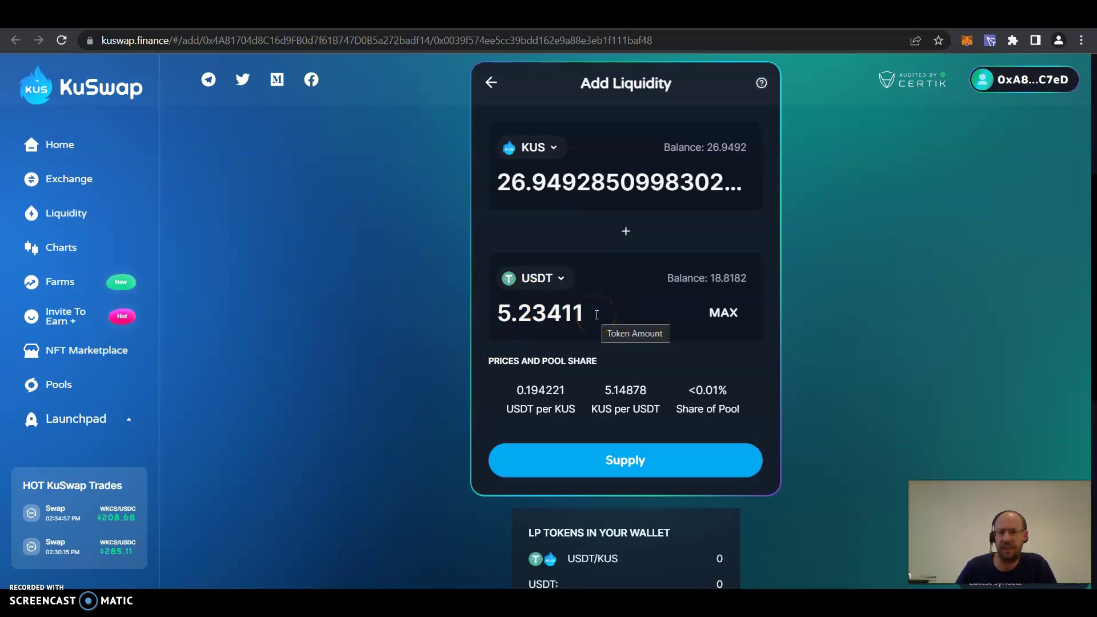
pyautogui.click(592, 313)
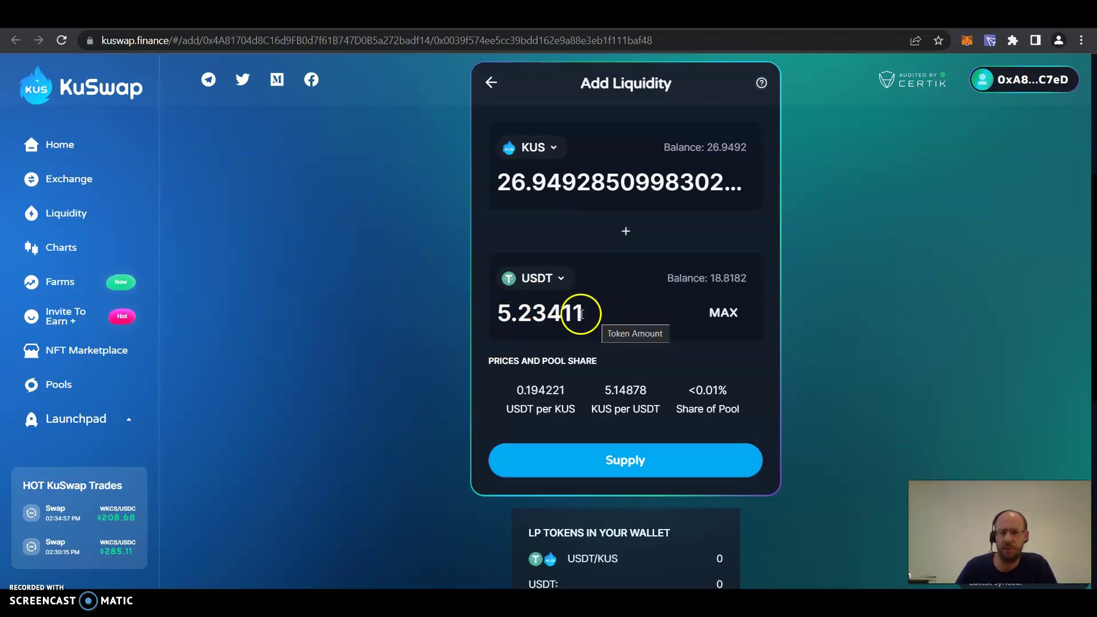
pyautogui.click(588, 465)
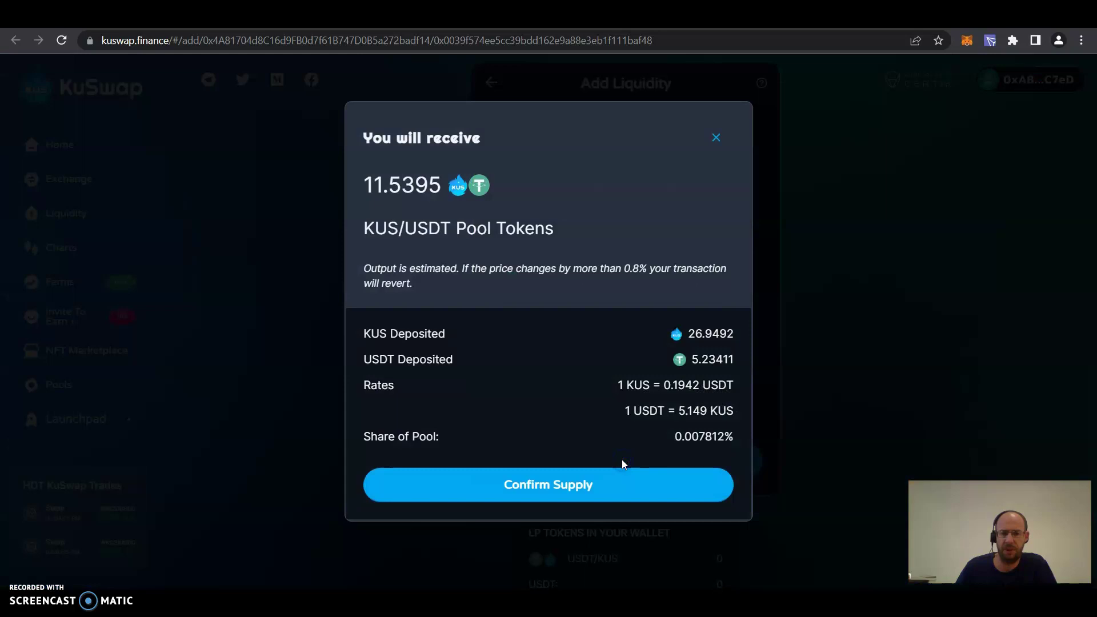
# - Confirm the supply, approve it in MetaMask, and dismiss the Transaction submitted notice
pyautogui.click(559, 487)
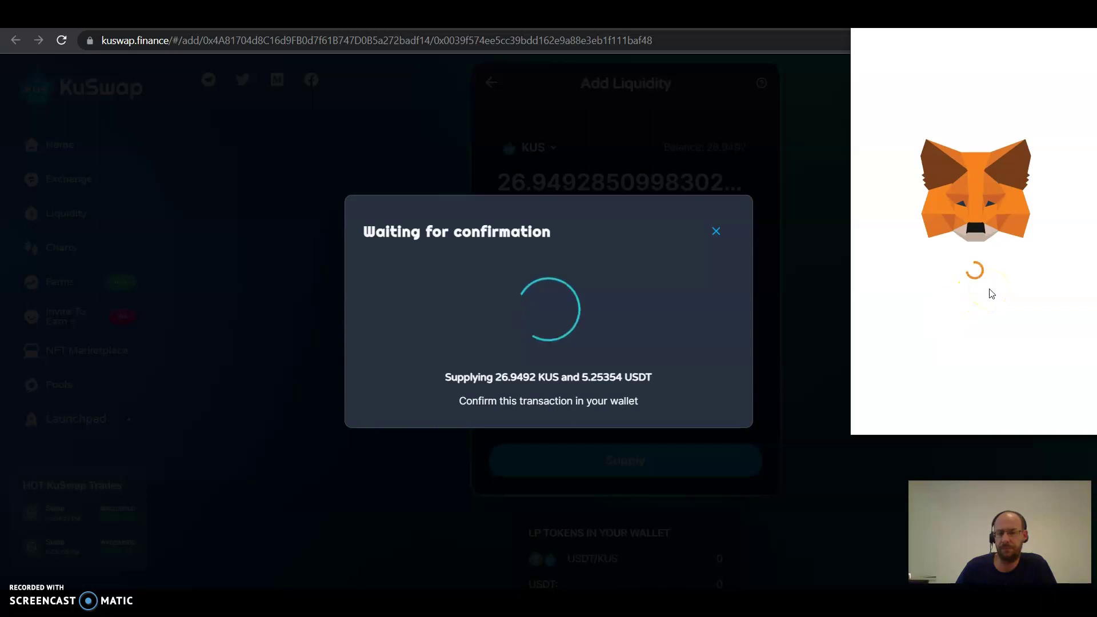
pyautogui.scroll(-5, 989, 289)
pyautogui.click(1027, 399)
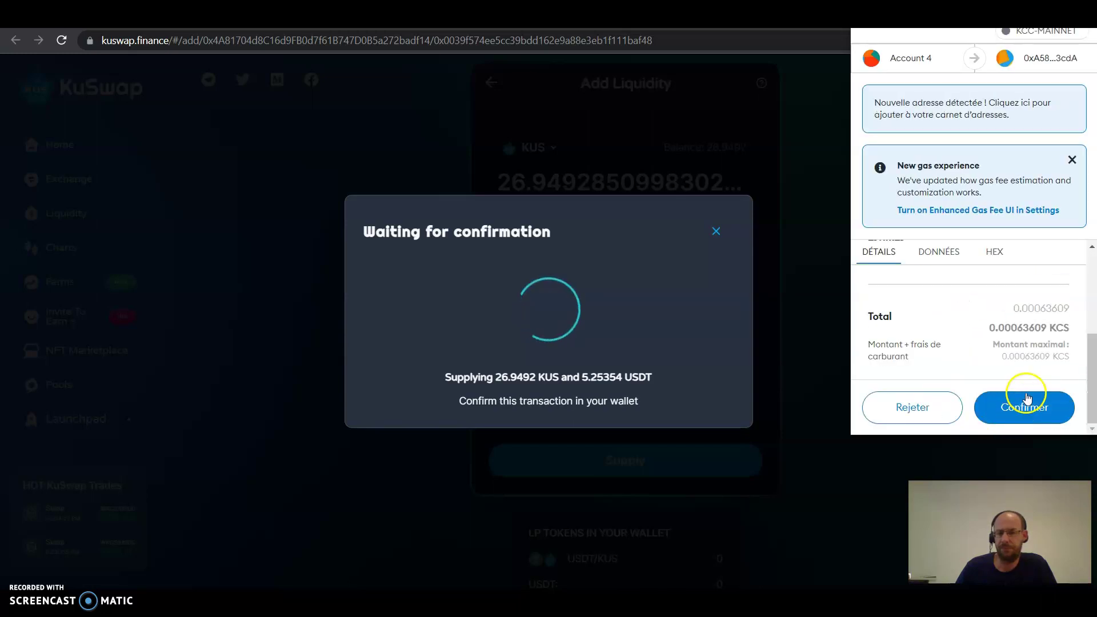
pyautogui.click(727, 224)
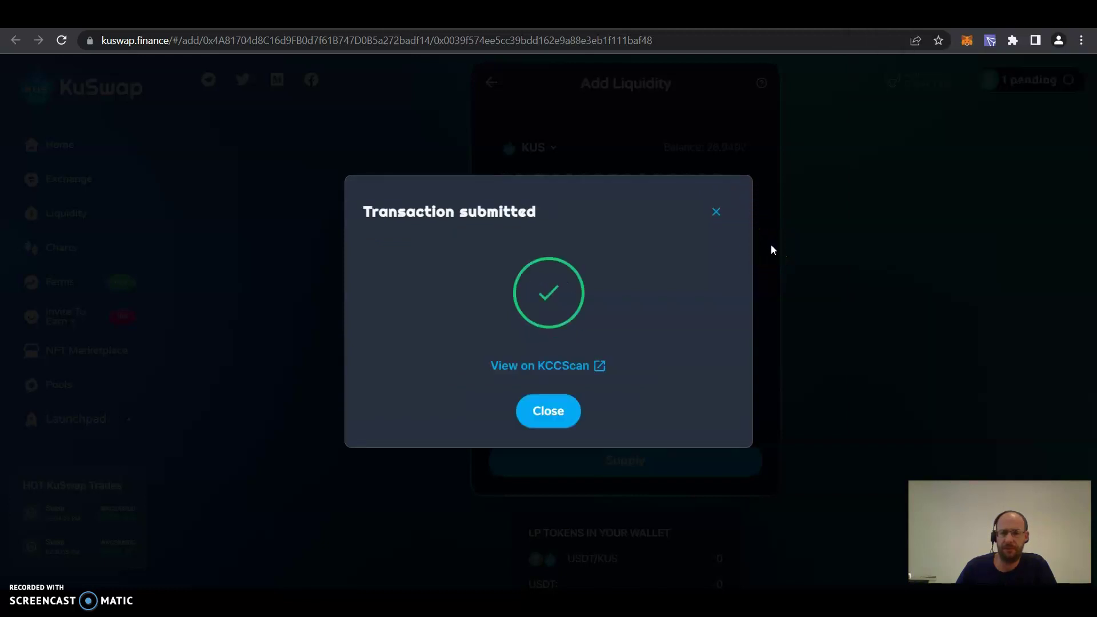
pyautogui.click(547, 419)
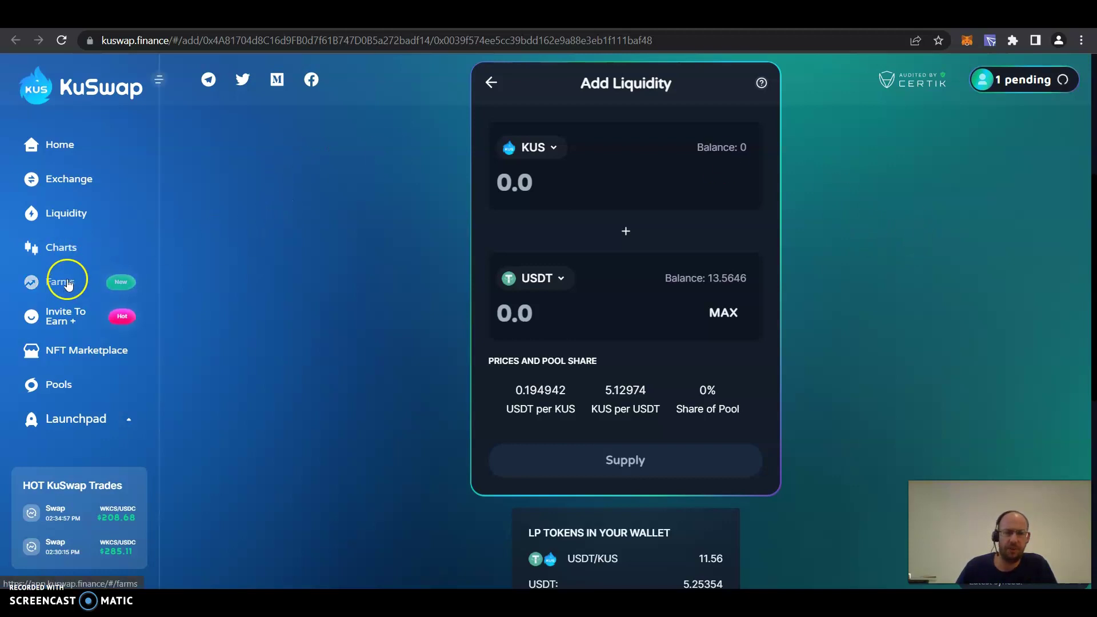
# - Return to Farms and expand the USDT-KUS LP farm row showing 11.5610 LP available
pyautogui.click(63, 282)
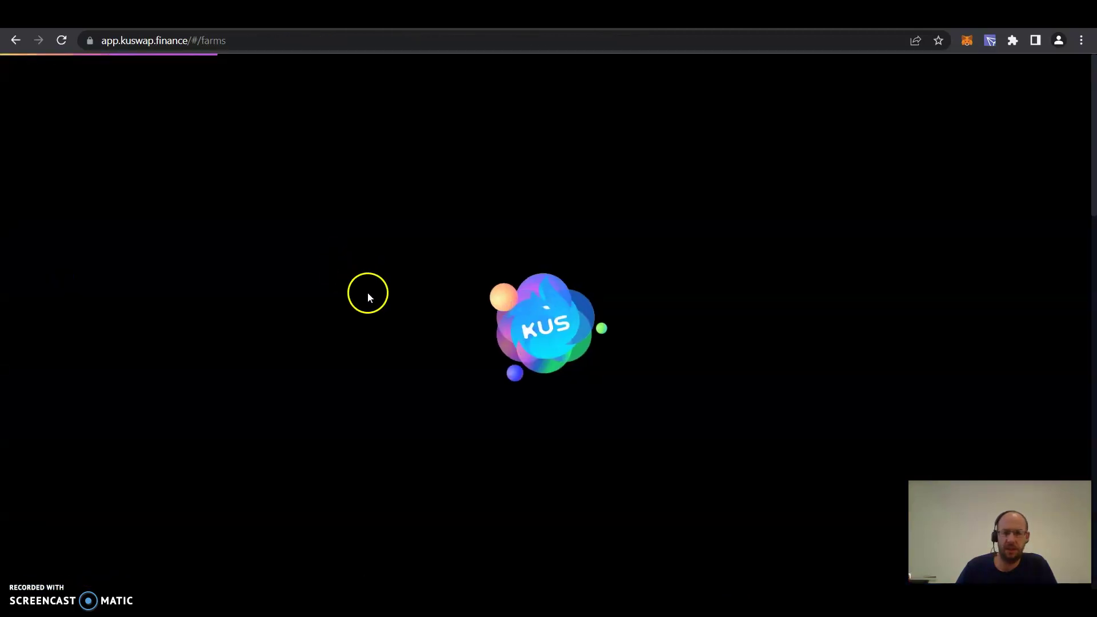
pyautogui.scroll(-5, 406, 333)
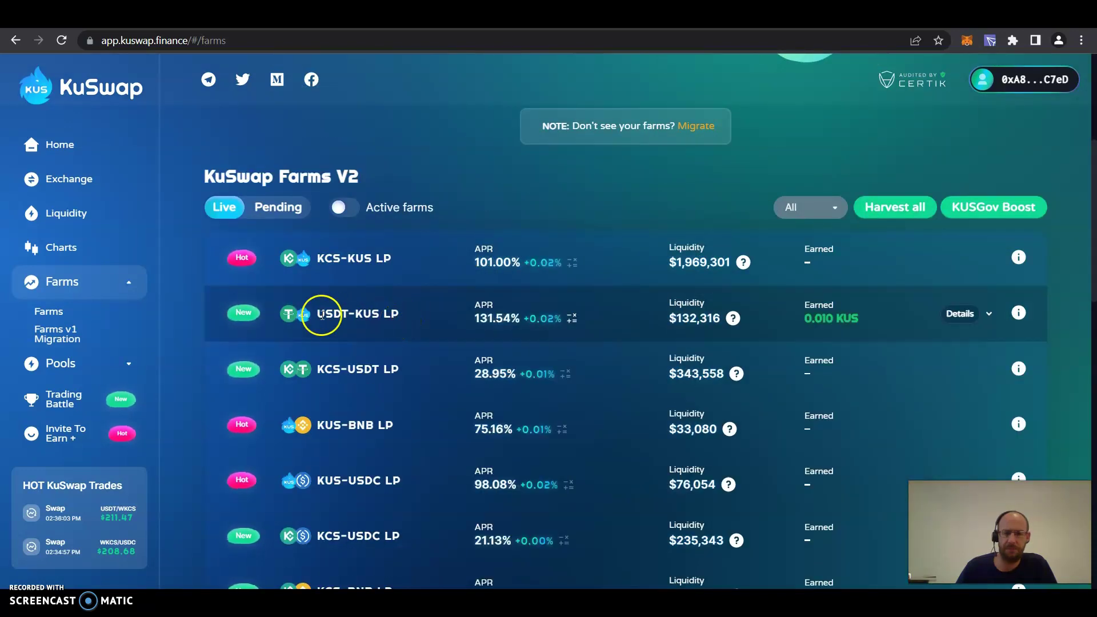
pyautogui.moveTo(821, 315); pyautogui.dragTo(855, 315)
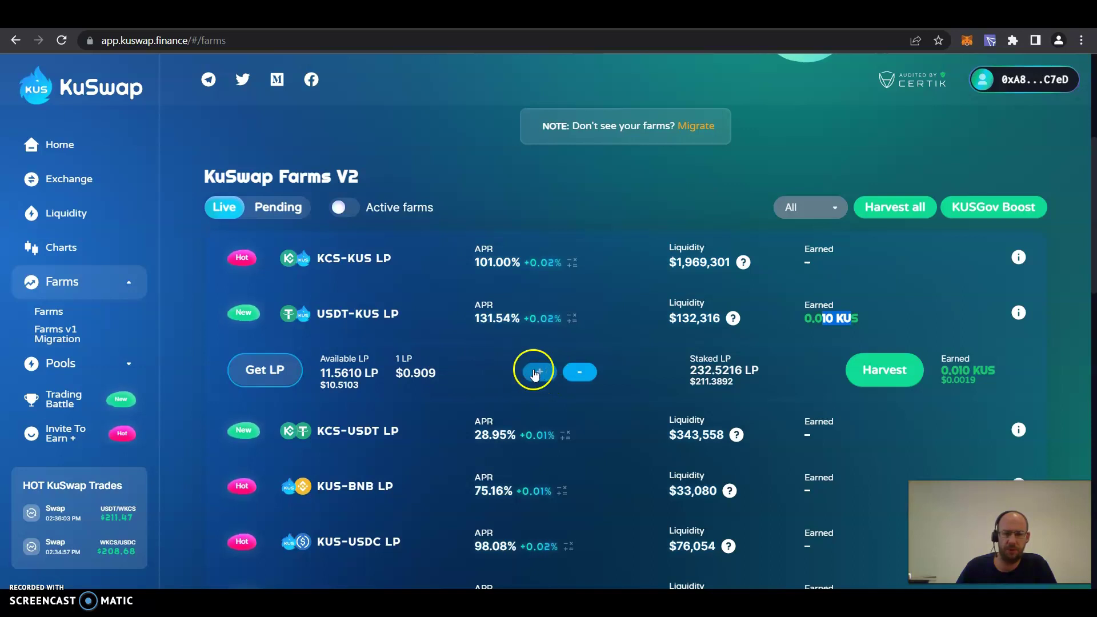
# - Stake the entire 11.56 USDT-KUS LP balance and approve the transaction in MetaMask
pyautogui.click(535, 372)
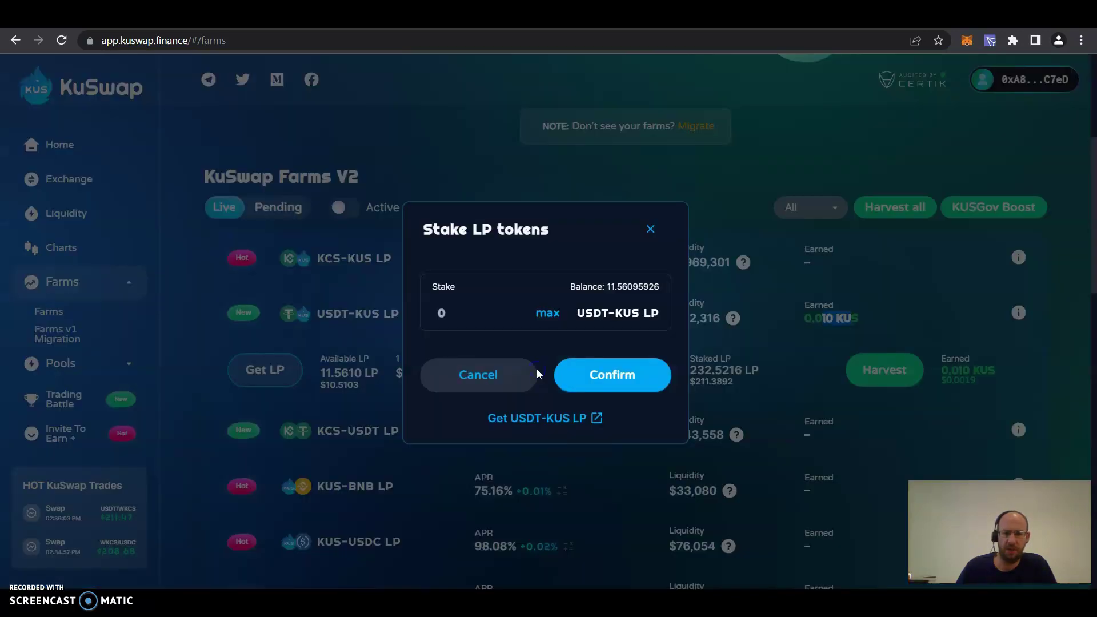
pyautogui.click(549, 314)
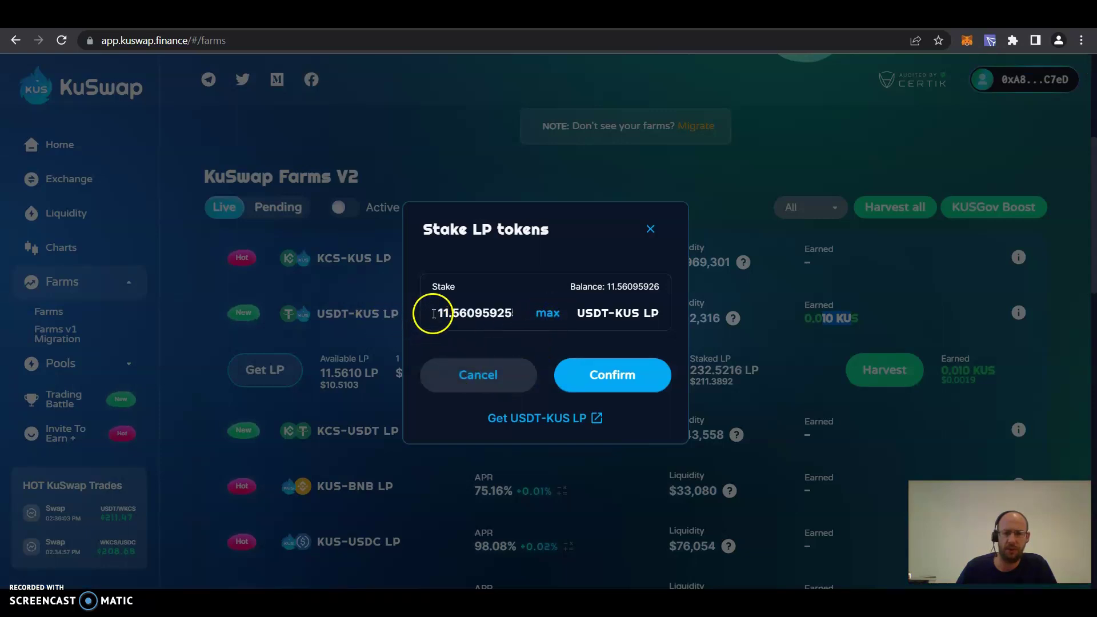
pyautogui.moveTo(434, 313); pyautogui.dragTo(474, 312)
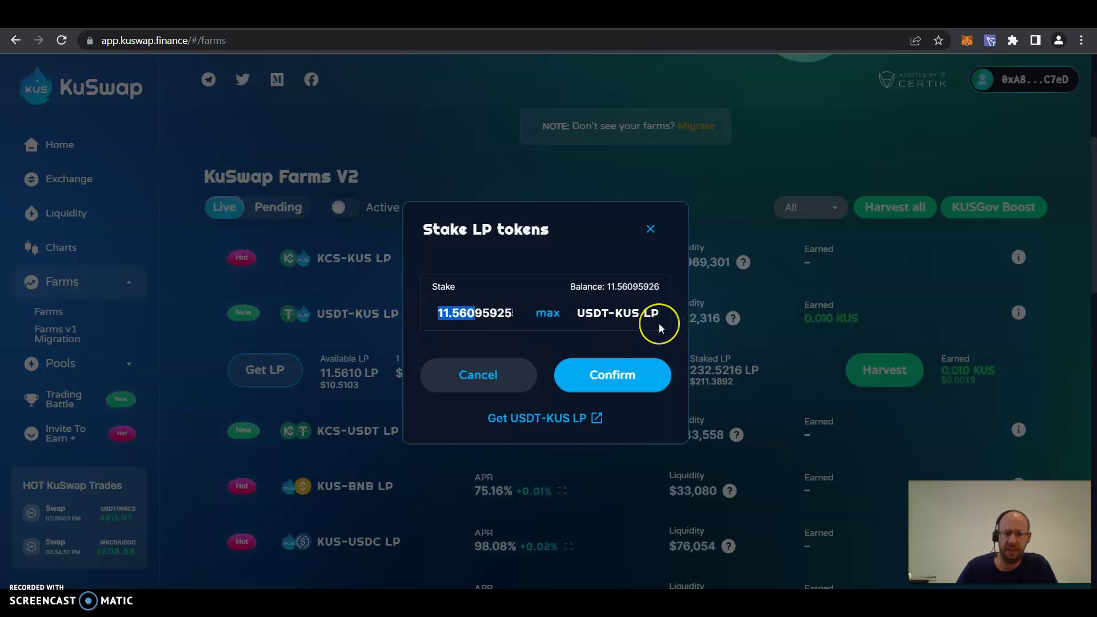
pyautogui.click(611, 374)
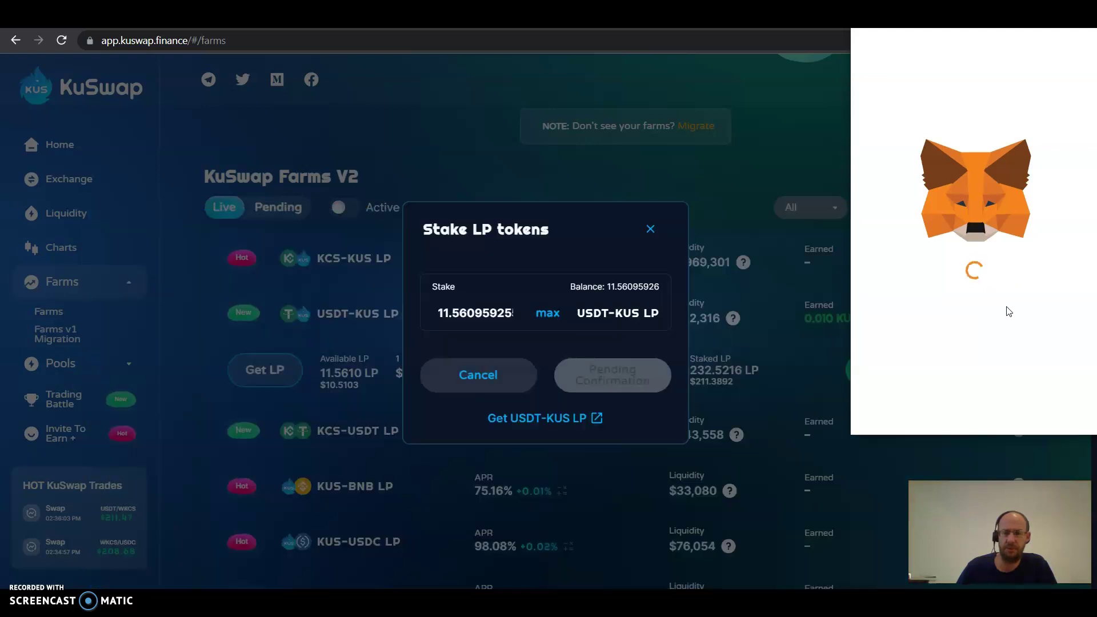
pyautogui.scroll(-5, 1002, 313)
pyautogui.click(1016, 405)
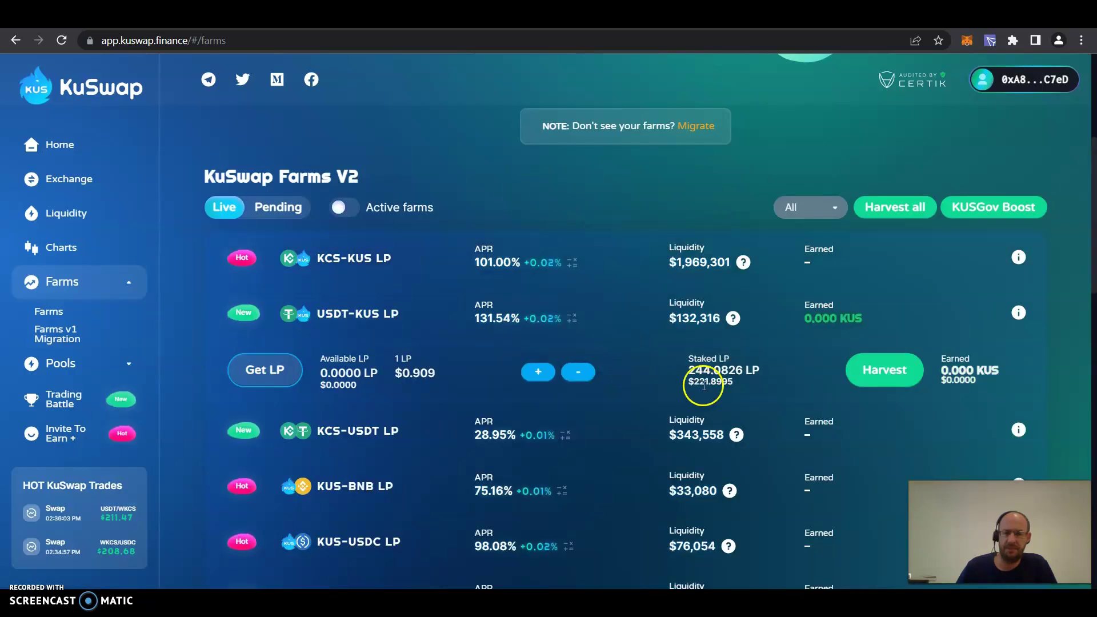
# - Highlight the staked LP amount in the Stake LP tokens dialog, now showing a 0 balance
pyautogui.click(714, 380)
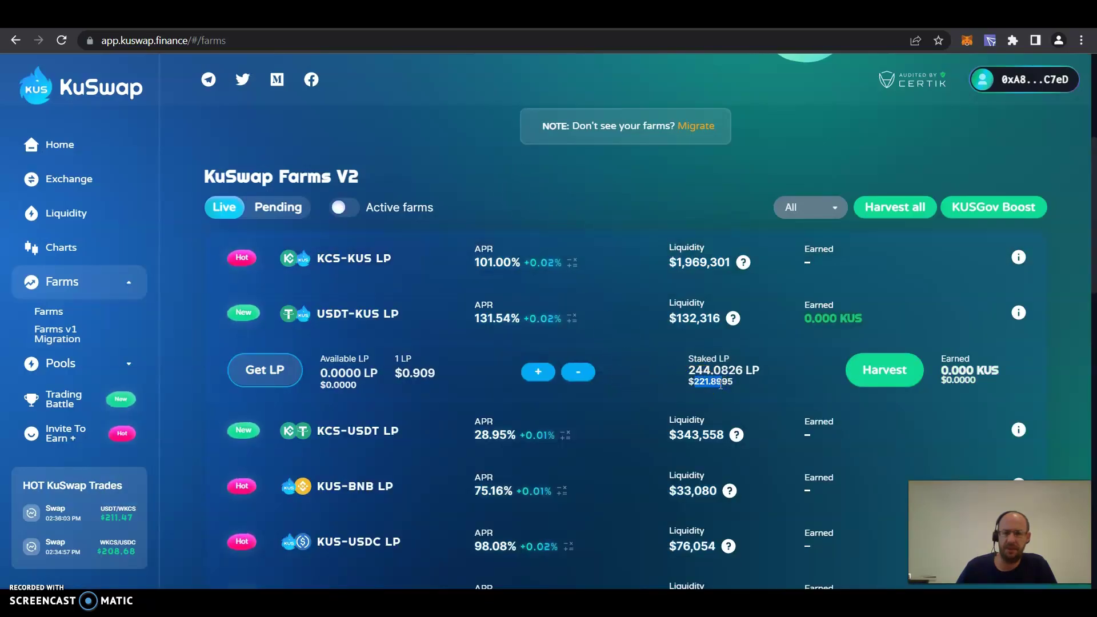
pyautogui.moveTo(721, 370); pyautogui.dragTo(671, 383)
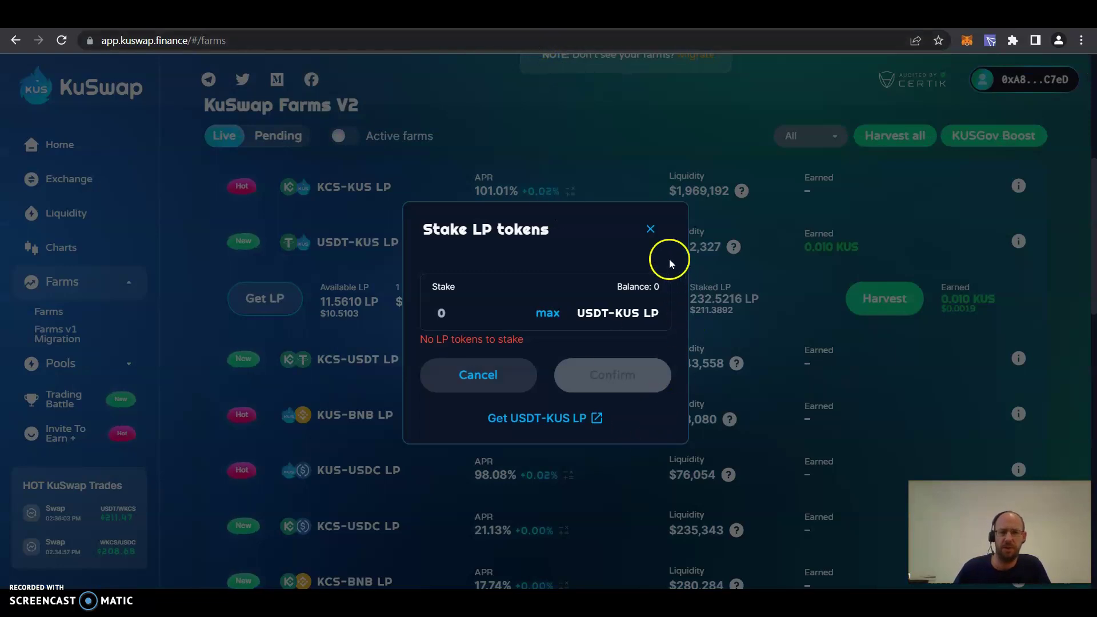
# - Close the staking dialog and replace the farms address with 'kusta' to load KuStack
pyautogui.click(565, 66)
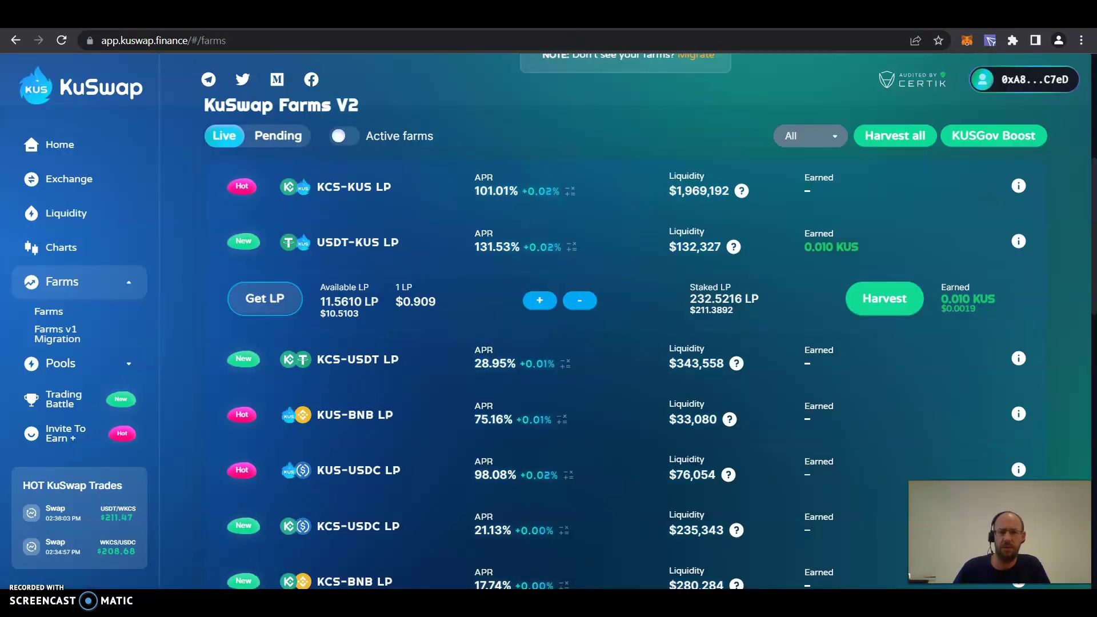
pyautogui.click(564, 41)
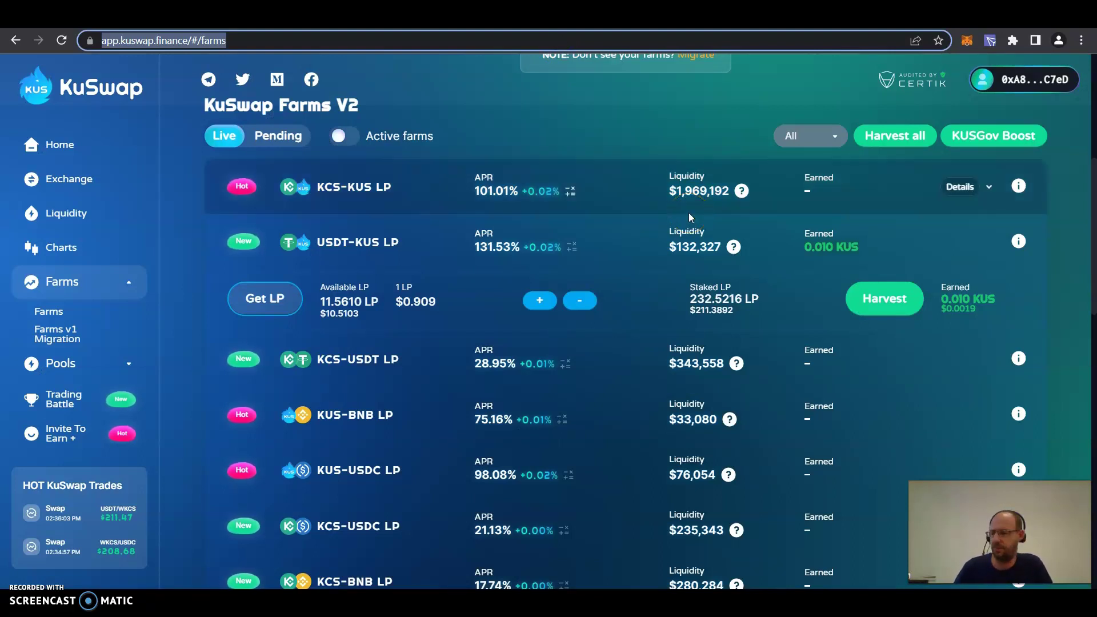
pyautogui.click(384, 39)
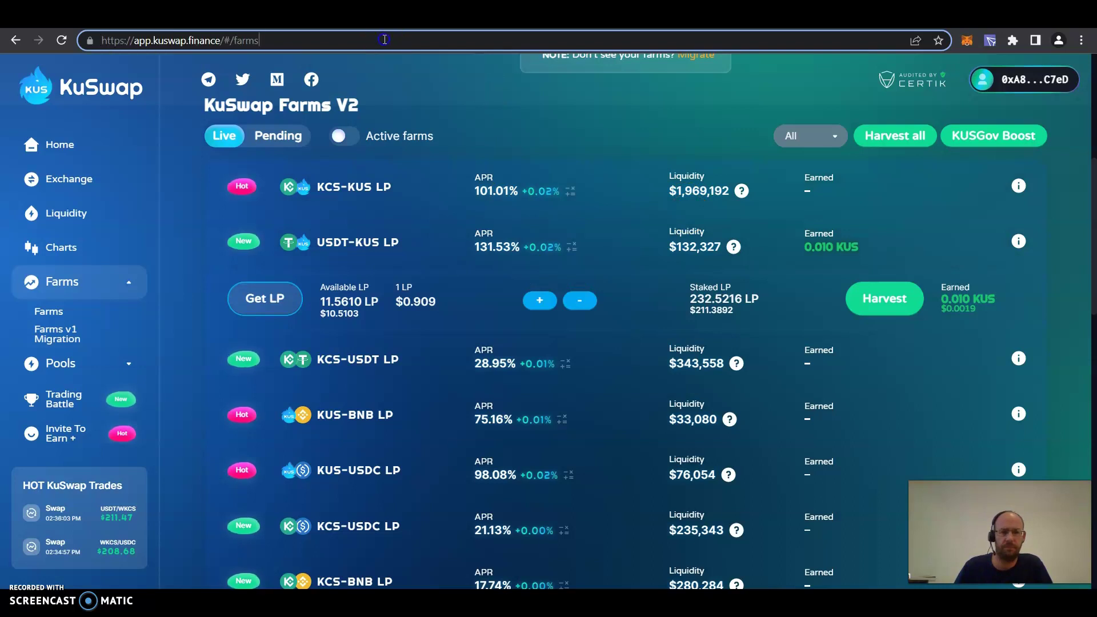
pyautogui.click(384, 40)
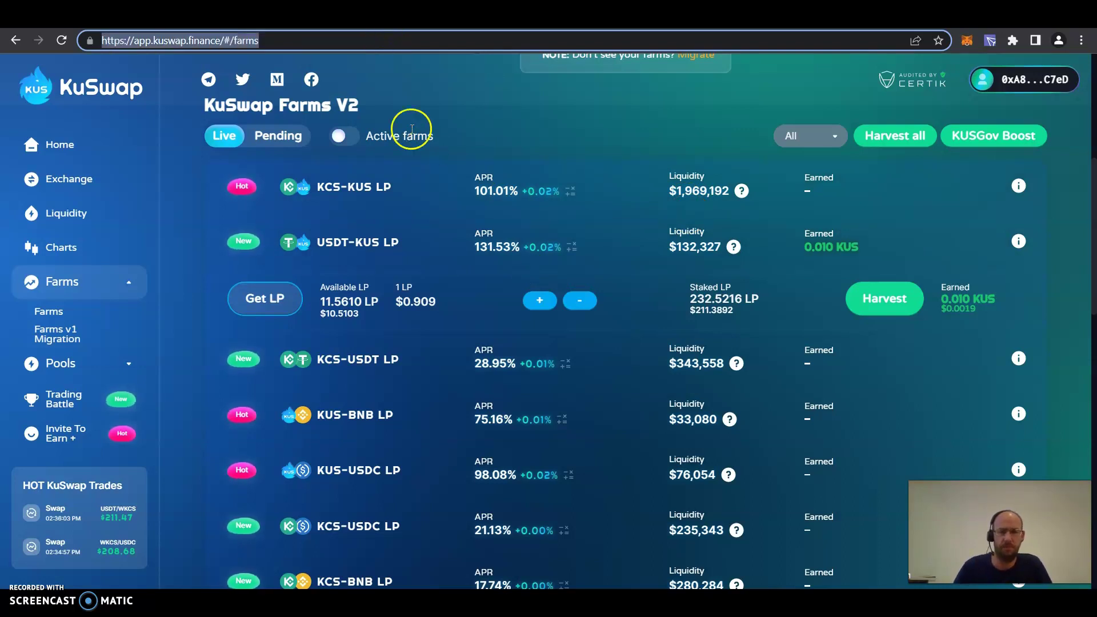
pyautogui.moveTo(309, 42); pyautogui.dragTo(68, 54)
pyautogui.click(57, 59)
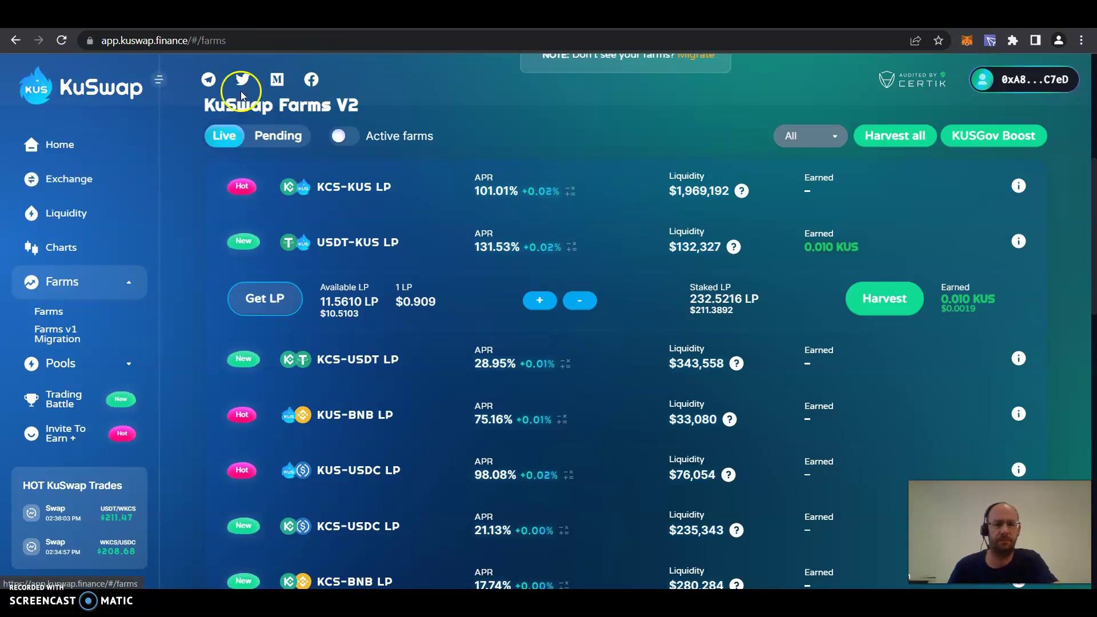
pyautogui.doubleClick(249, 40)
pyautogui.click(240, 44)
pyautogui.hotkey('ctrl', 'a')
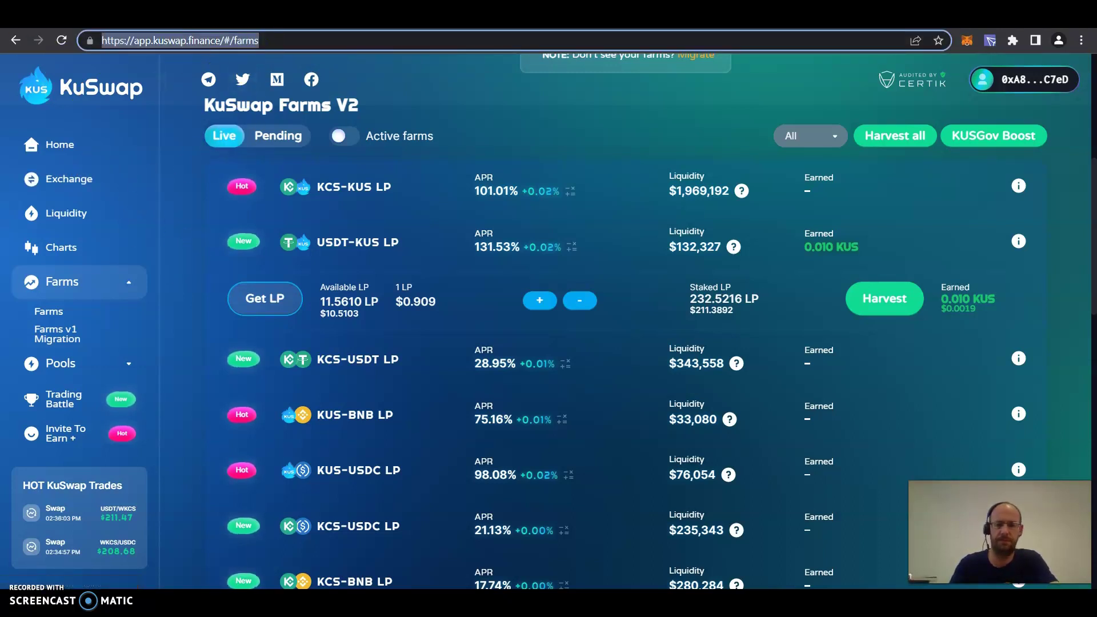
pyautogui.write('kustack.com/#/kcc')
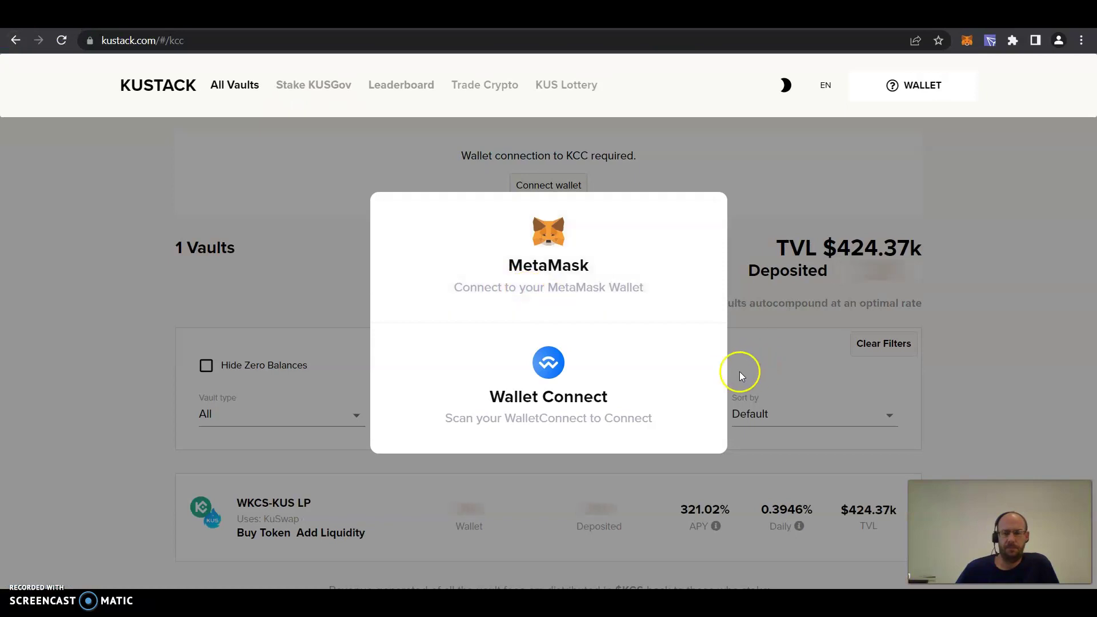
# - Connect MetaMask to KuStack and open the WKCS-KUS LP vault's detail page
pyautogui.click(534, 235)
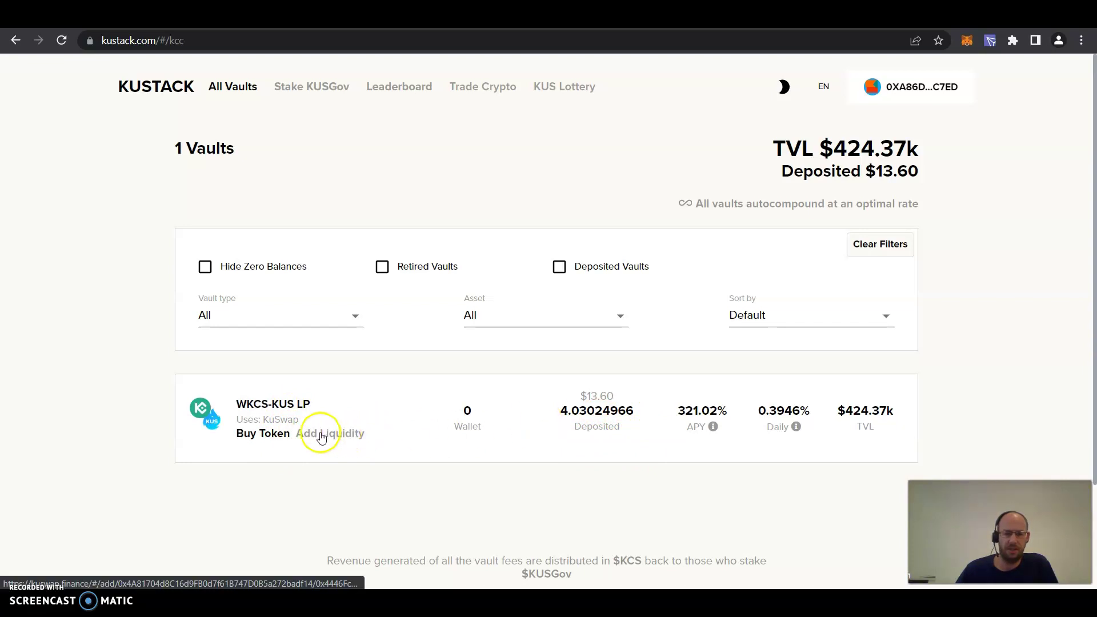
pyautogui.click(266, 405)
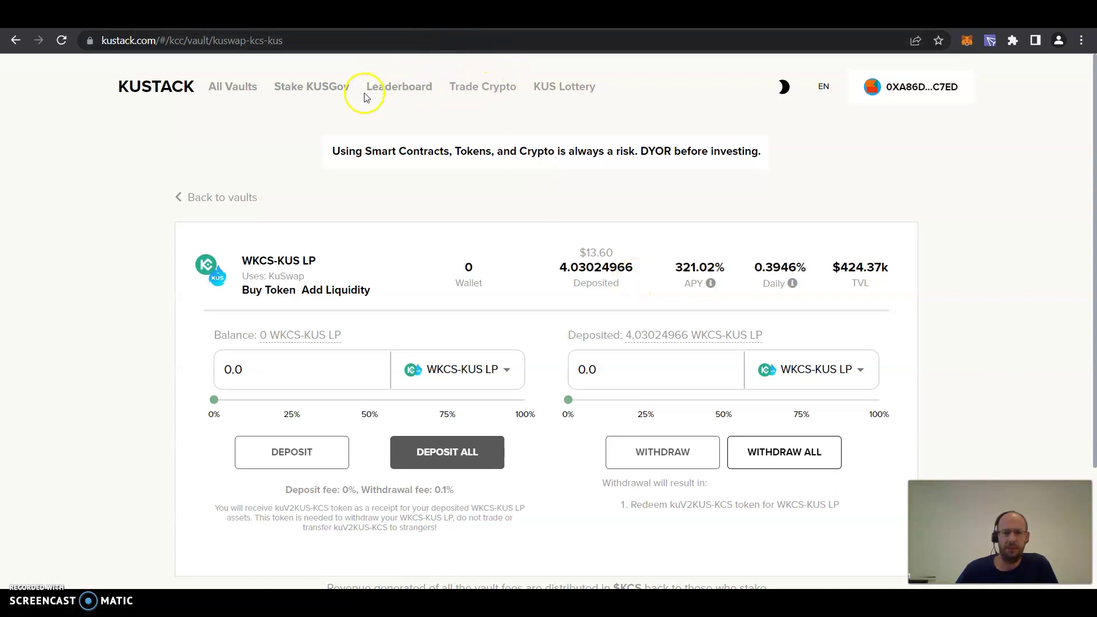
# - Open the KUSGov pool earning WKCS and highlight its 50.8717 staked, WKCS earned and 8.94% APR
pyautogui.click(309, 89)
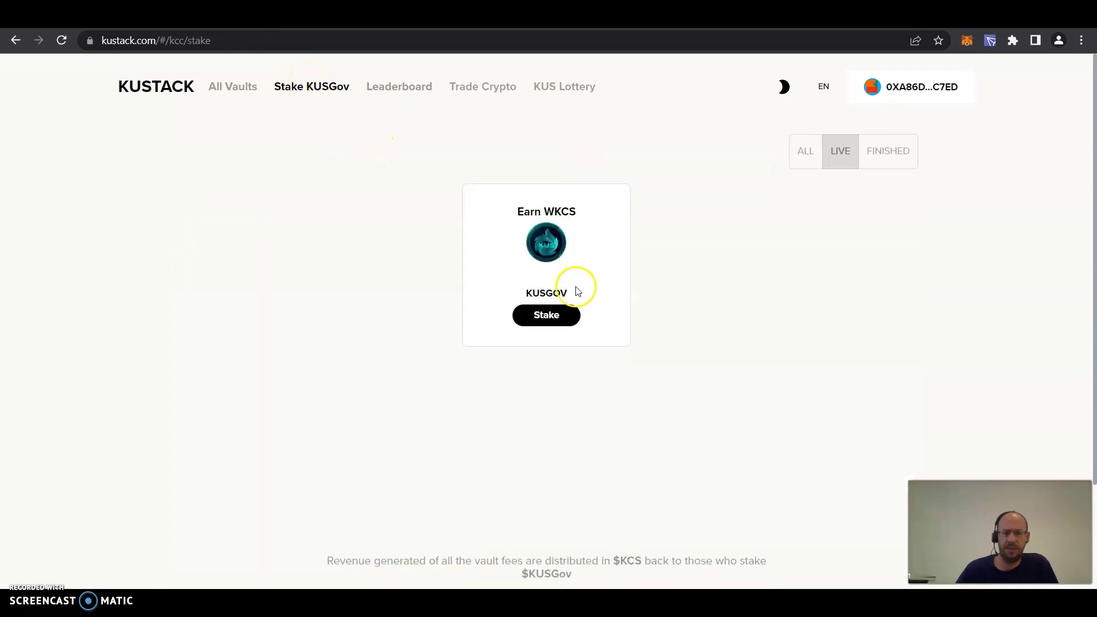
pyautogui.click(547, 315)
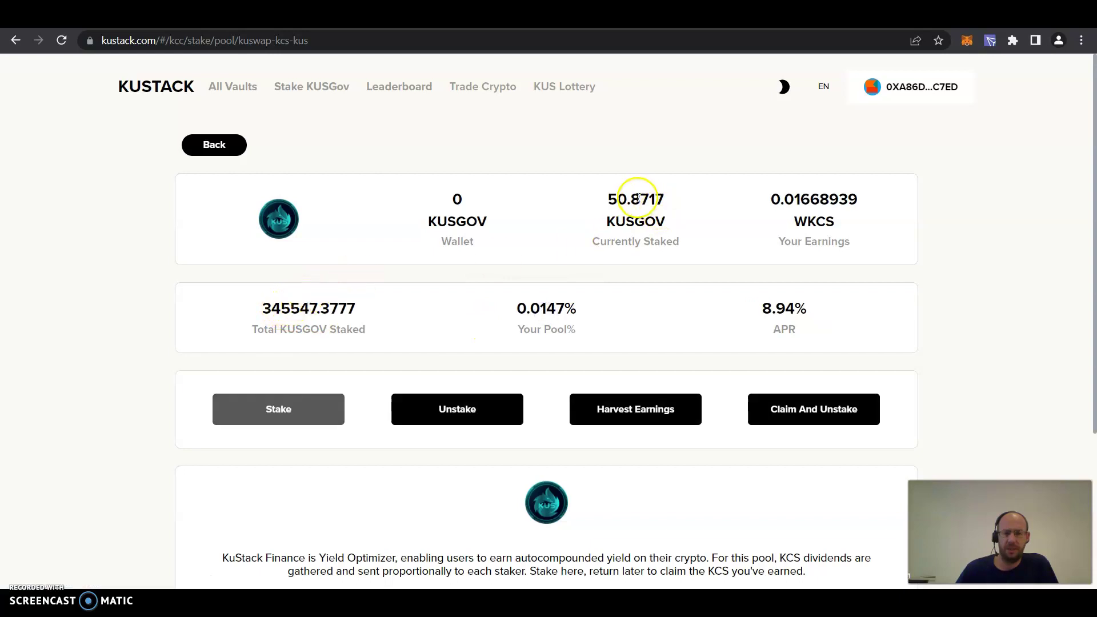
pyautogui.moveTo(602, 198); pyautogui.dragTo(677, 197)
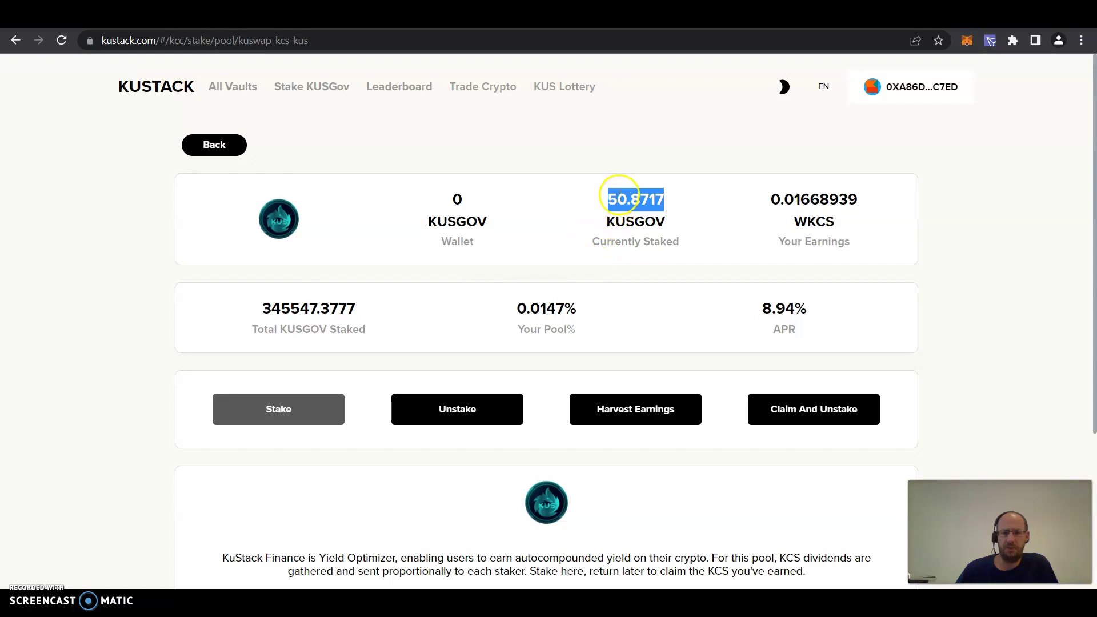
pyautogui.moveTo(778, 199); pyautogui.dragTo(899, 204)
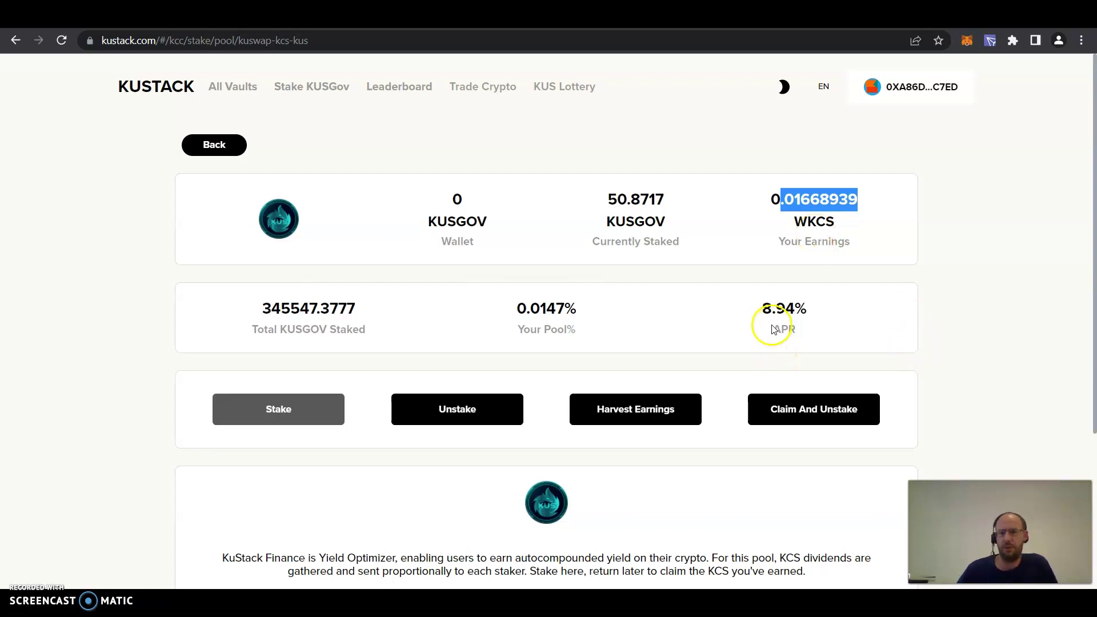
pyautogui.moveTo(762, 309); pyautogui.dragTo(854, 305)
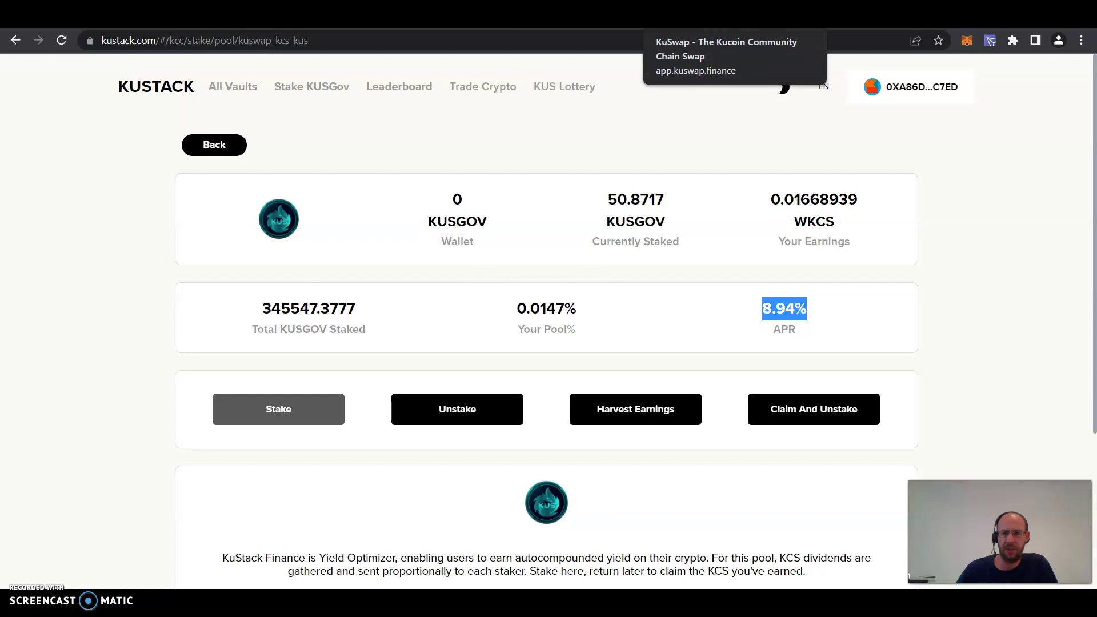
# - Back on KuSwap, harvest the USDT-KUS LP farm's earned KUS and scroll the sidebar toward Governance
pyautogui.click(709, 15)
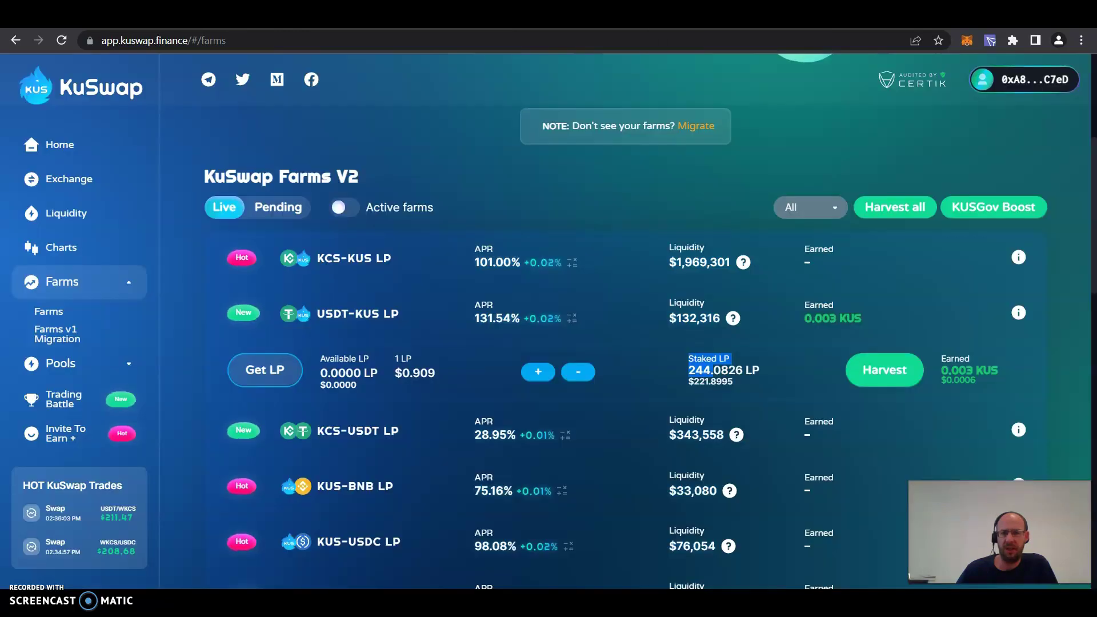
pyautogui.click(891, 377)
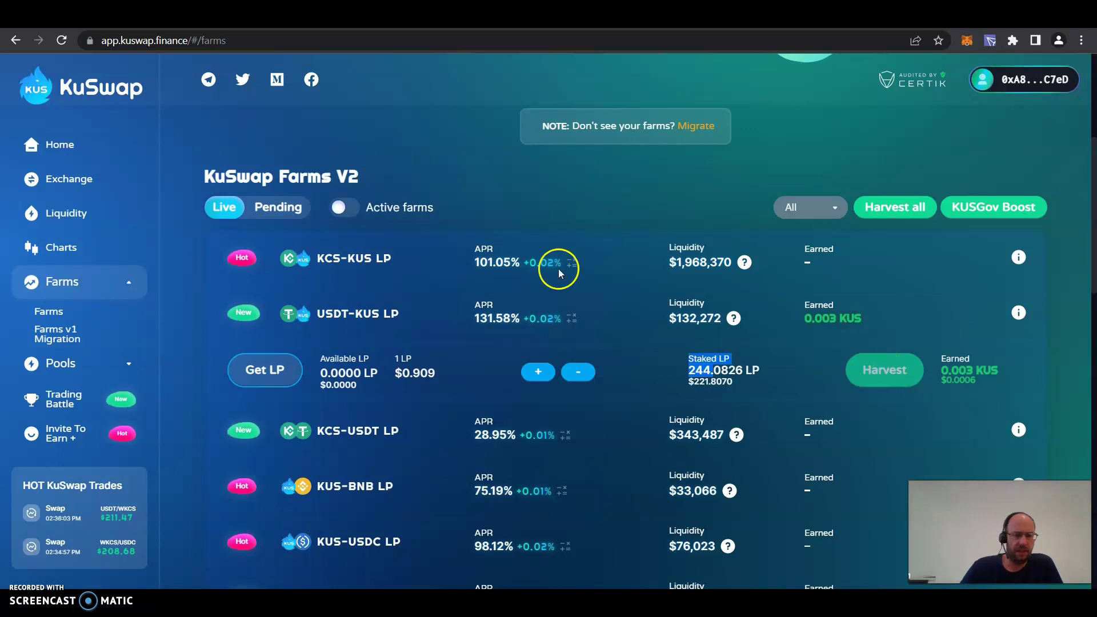
pyautogui.scroll(-2, 80, 322)
pyautogui.scroll(-1, 81, 322)
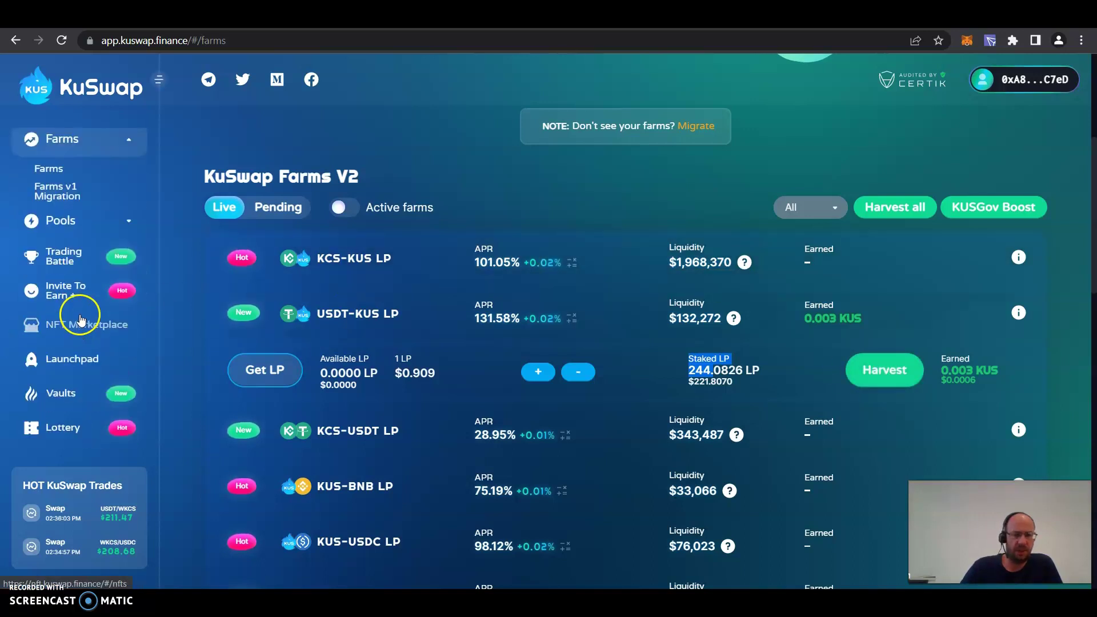
pyautogui.scroll(-5, 79, 312)
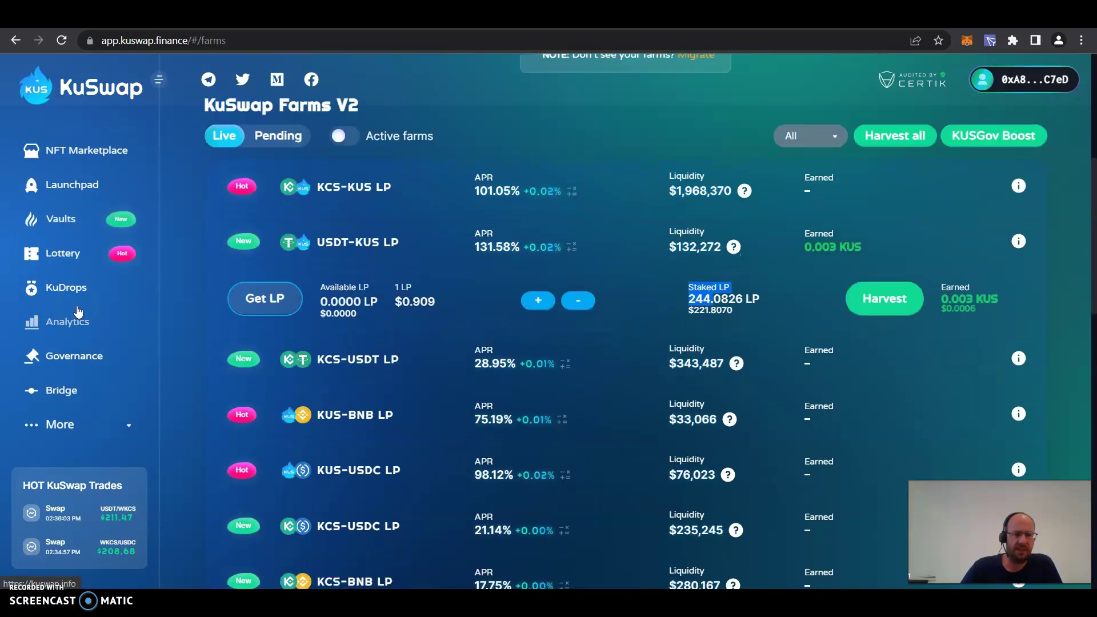
# - Go to the Governance KUS-lock page showing 50.879 KUS locked until 4/18/2025
pyautogui.click(67, 357)
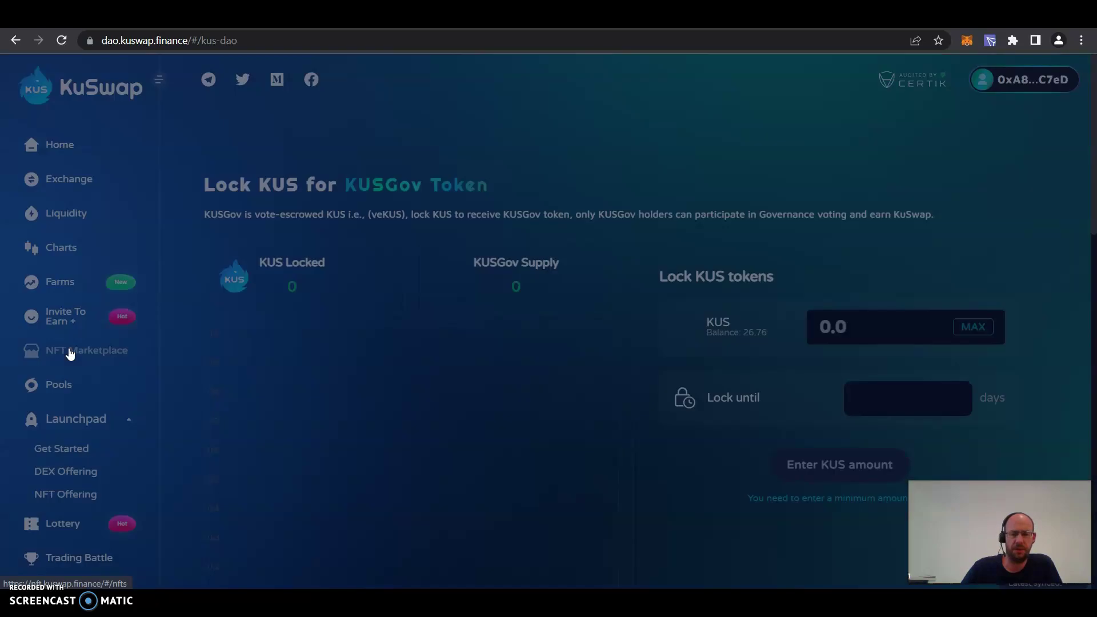
pyautogui.scroll(-6, 77, 336)
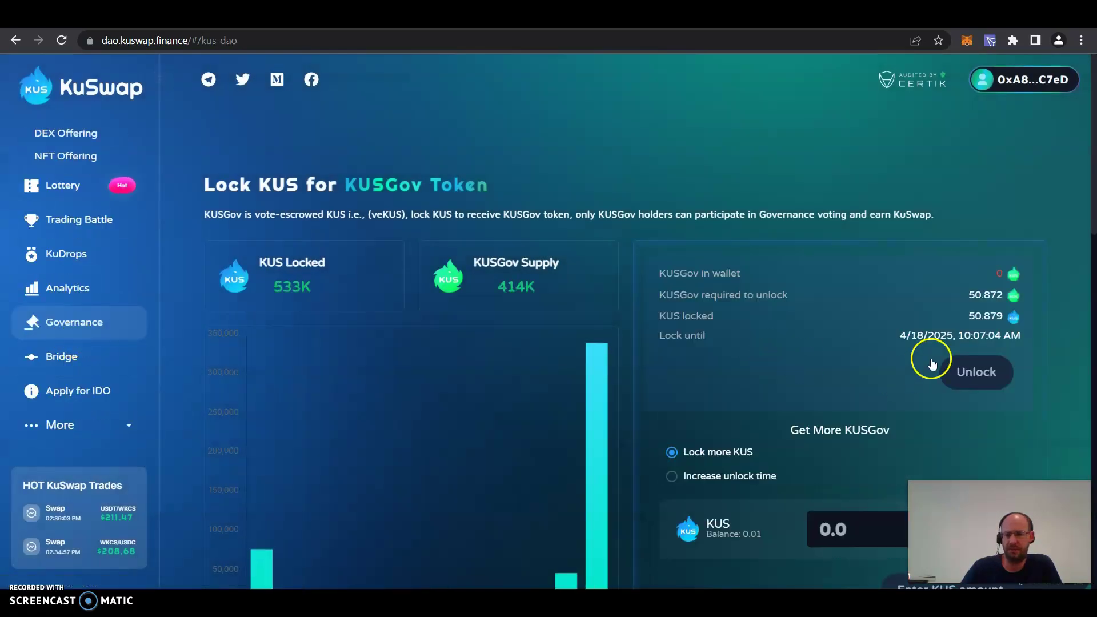
pyautogui.scroll(-3, 838, 380)
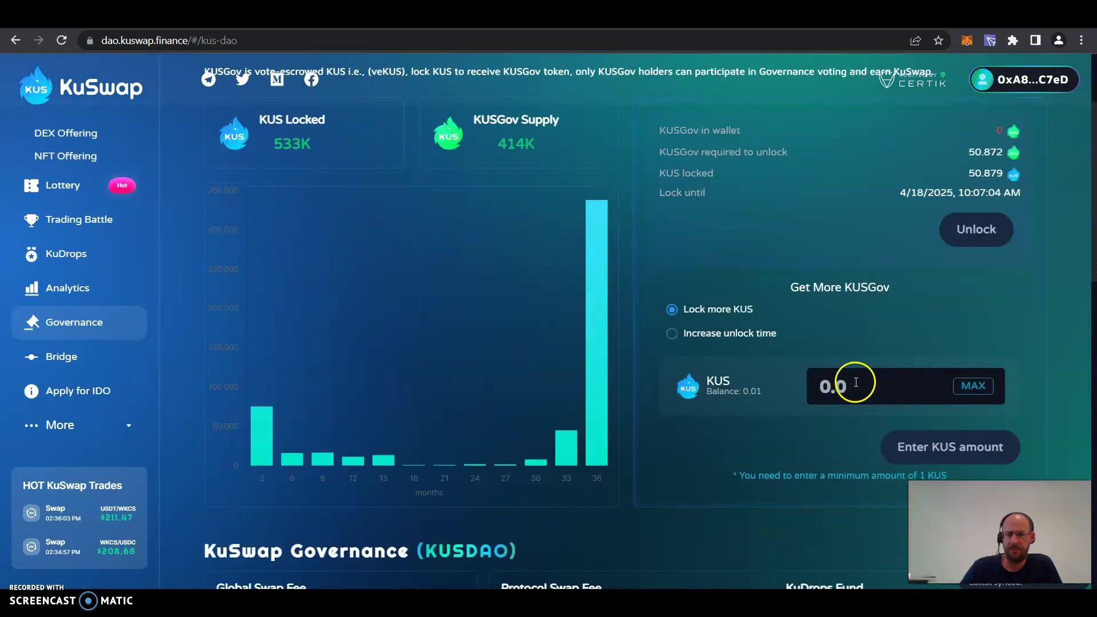
# - Try MAX in the KUS lock amount, then clear the field and return to the top
pyautogui.click(963, 384)
pyautogui.moveTo(964, 384); pyautogui.dragTo(844, 385)
pyautogui.click(967, 463)
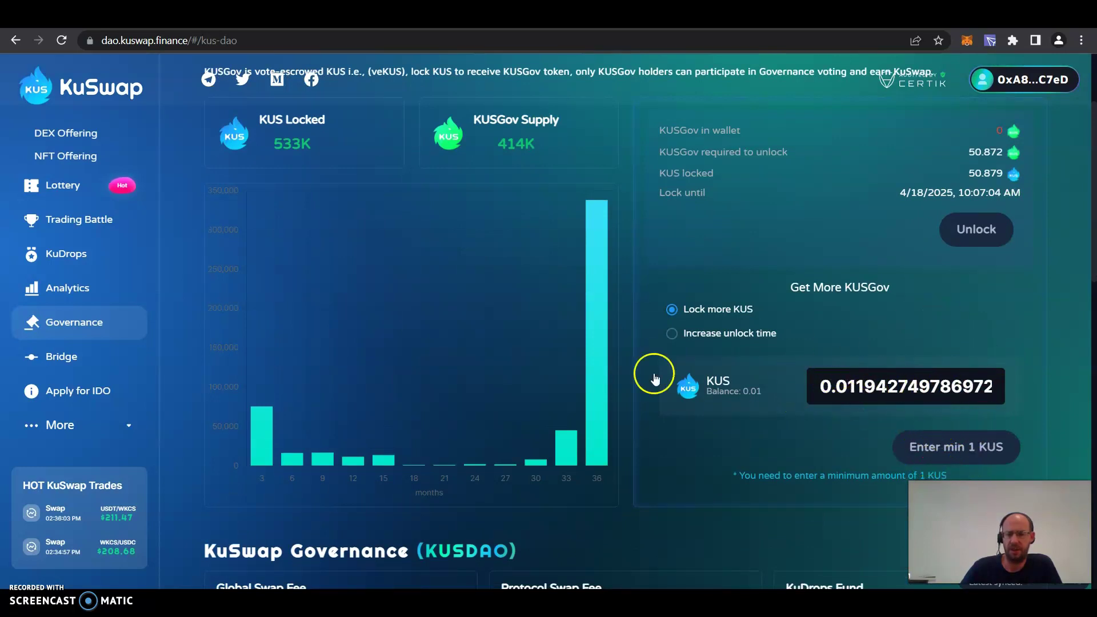
pyautogui.hotkey('ctrl', 'a')
pyautogui.press('BackSpace')
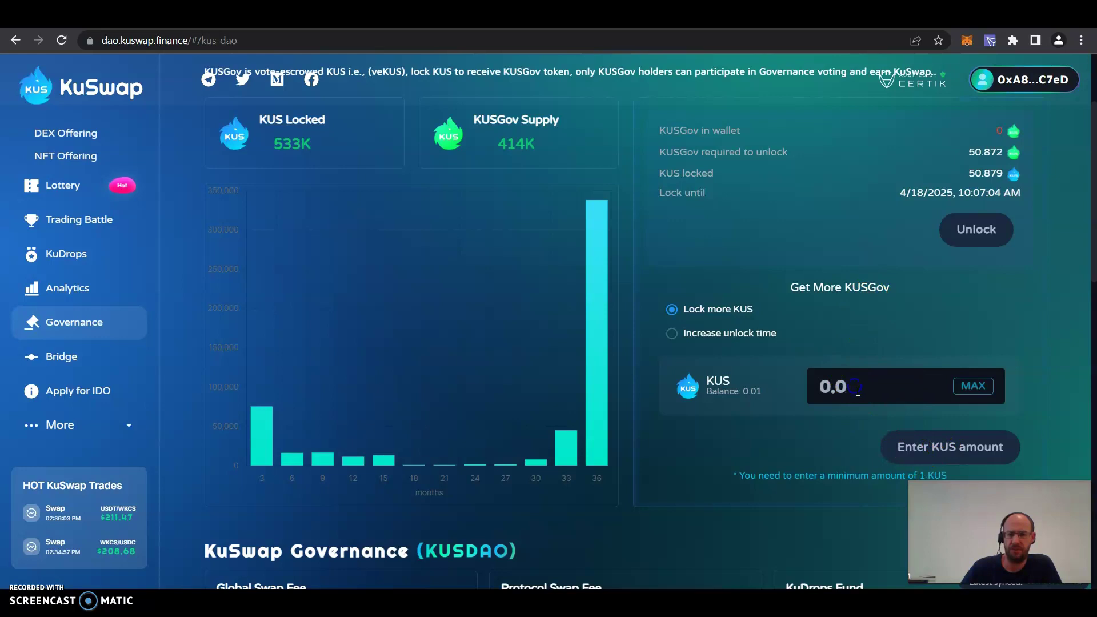
pyautogui.click(880, 402)
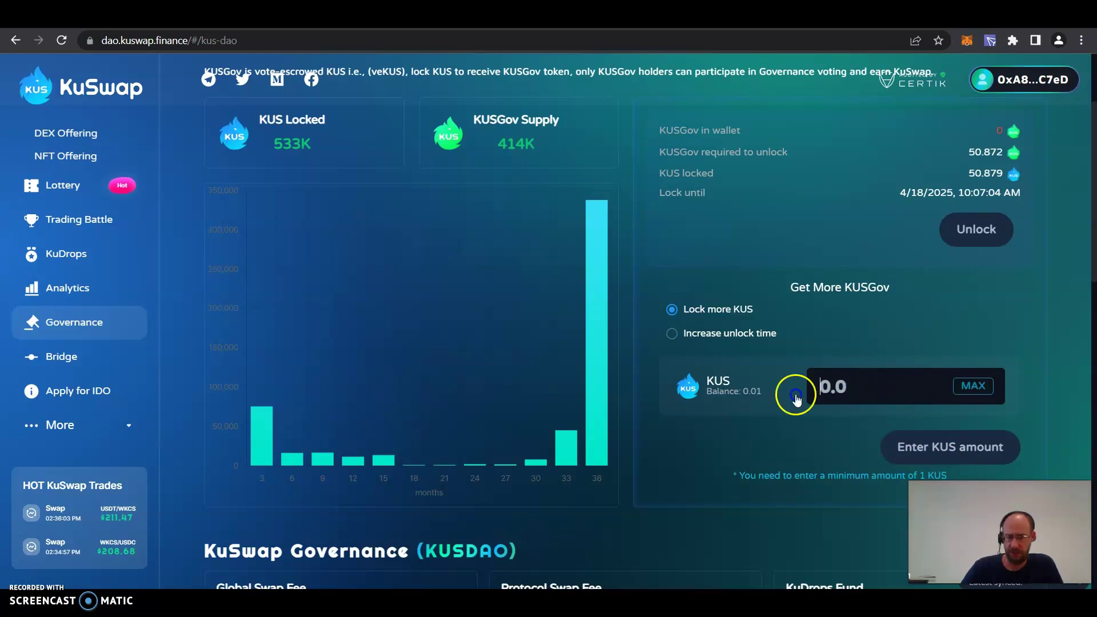
pyautogui.scroll(-3, 960, 355)
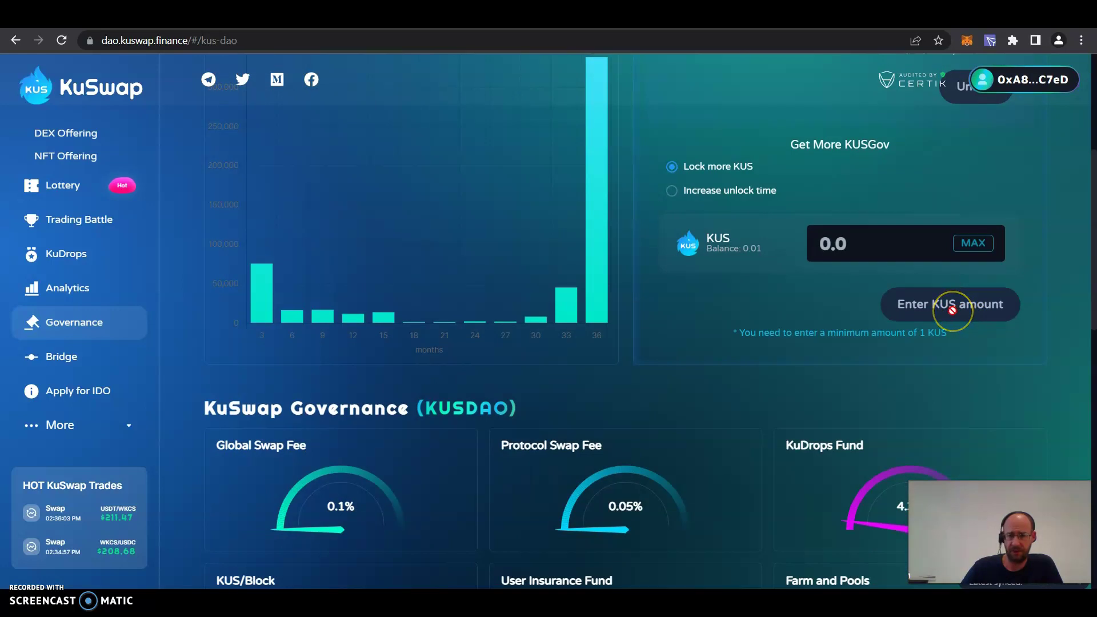
pyautogui.scroll(3, 723, 301)
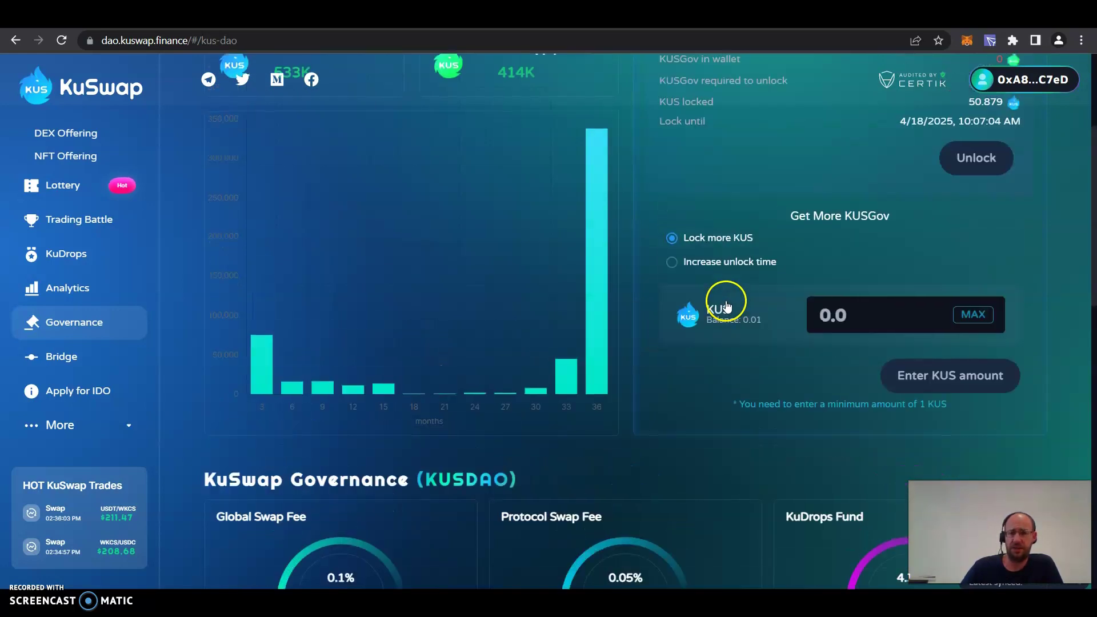
pyautogui.scroll(2, 730, 309)
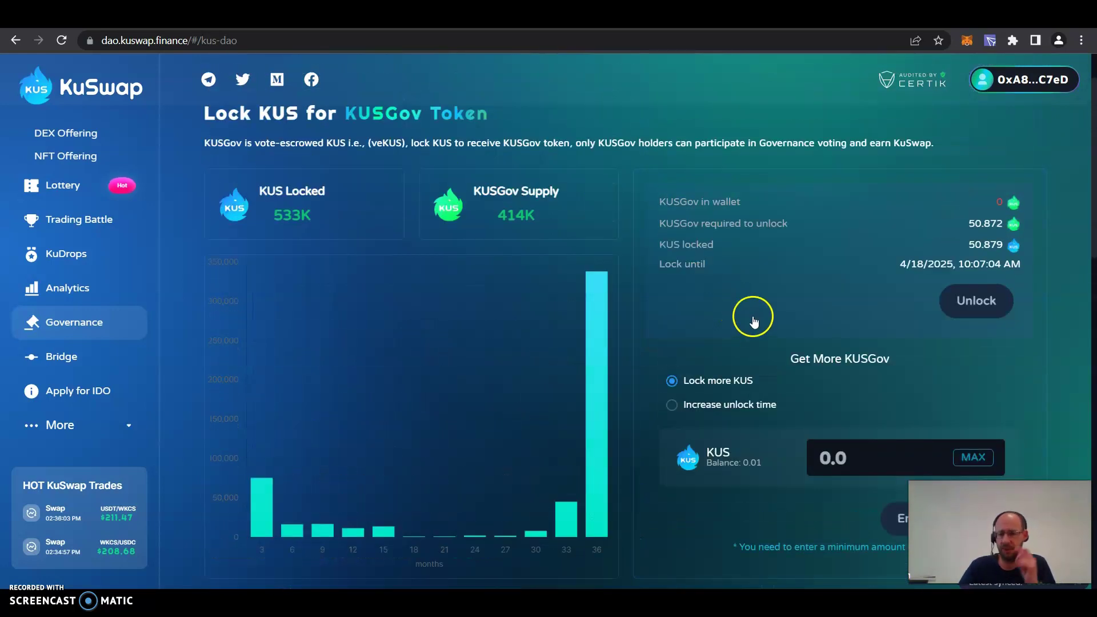